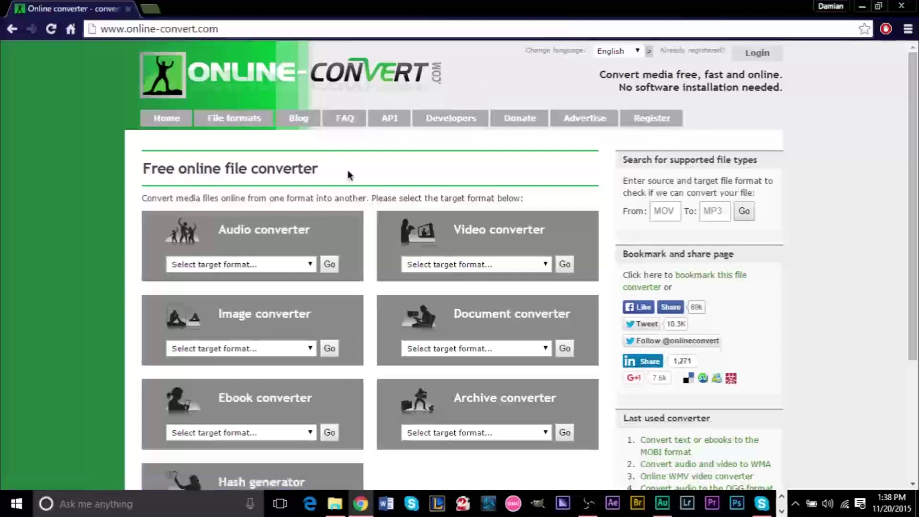
- Confirm in Audacity's About dialog that version 2.1.1 is installed, then return to Movie Maker
{"action": "scroll", "coordinate": [348, 174], "scroll_direction": "down", "scroll_amount": 3}
{"action": "scroll", "coordinate": [347, 174], "scroll_direction": "up", "scroll_amount": 3}
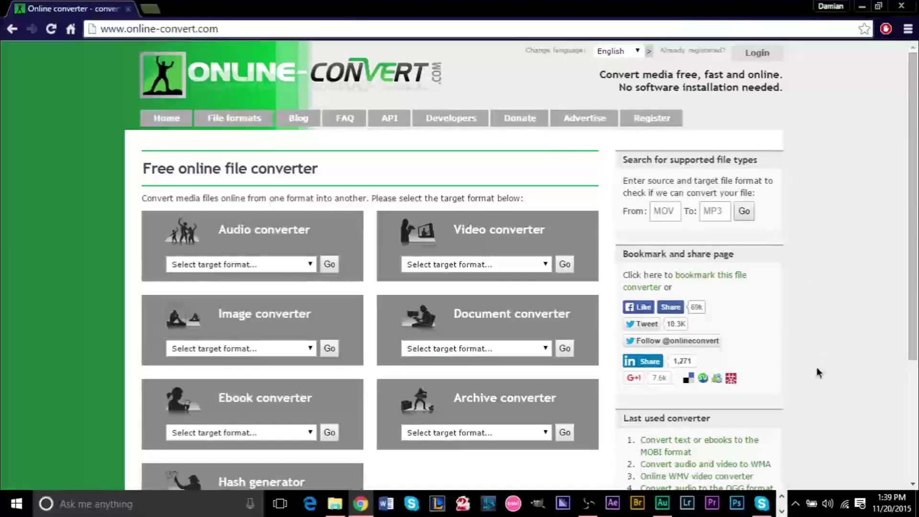
{"action": "left_click", "coordinate": [781, 511]}
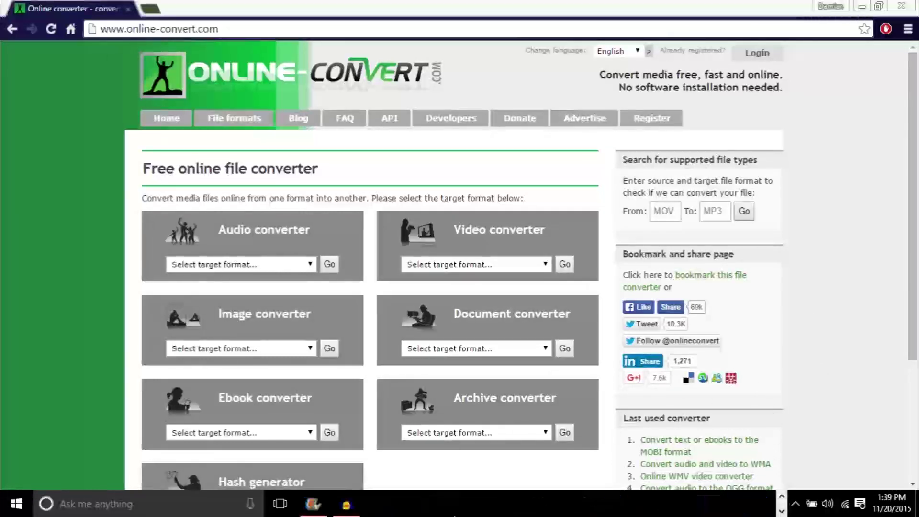
{"action": "left_click", "coordinate": [346, 504]}
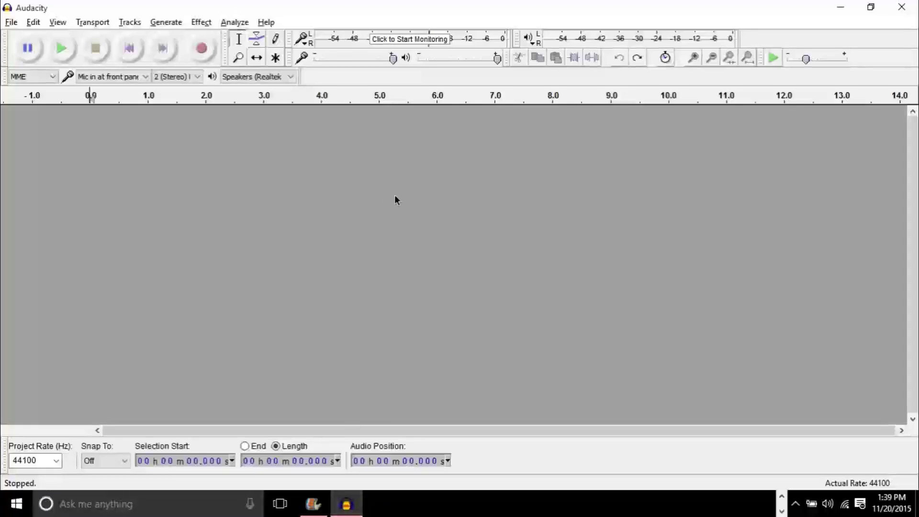
{"action": "left_click", "coordinate": [266, 22]}
{"action": "left_click", "coordinate": [300, 156]}
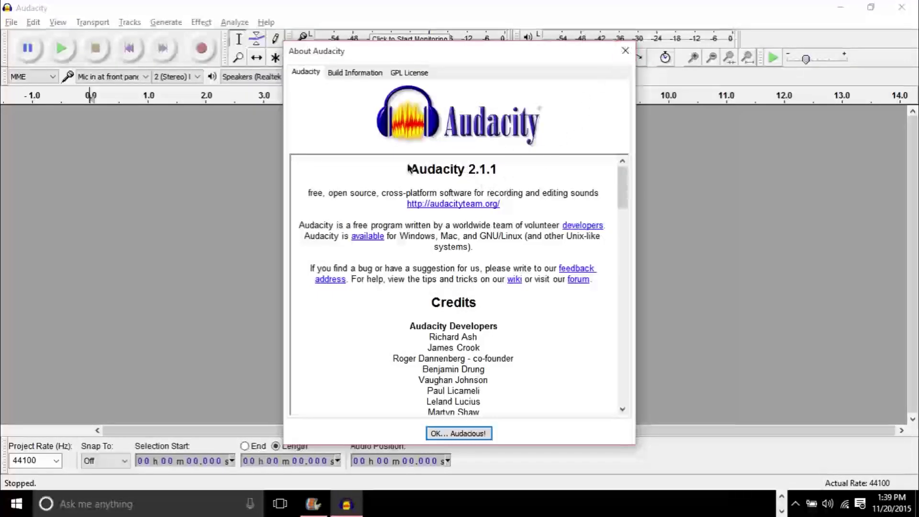
{"action": "left_click", "coordinate": [625, 51]}
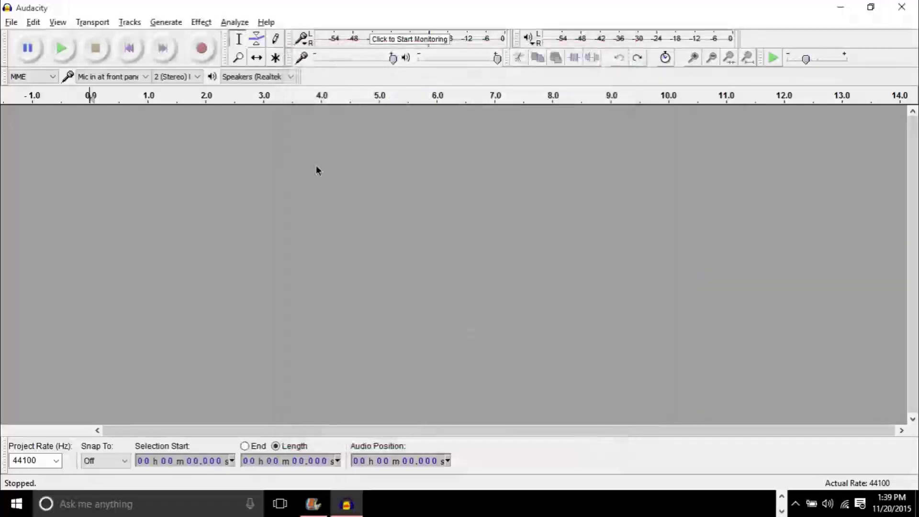
{"action": "left_click", "coordinate": [313, 502]}
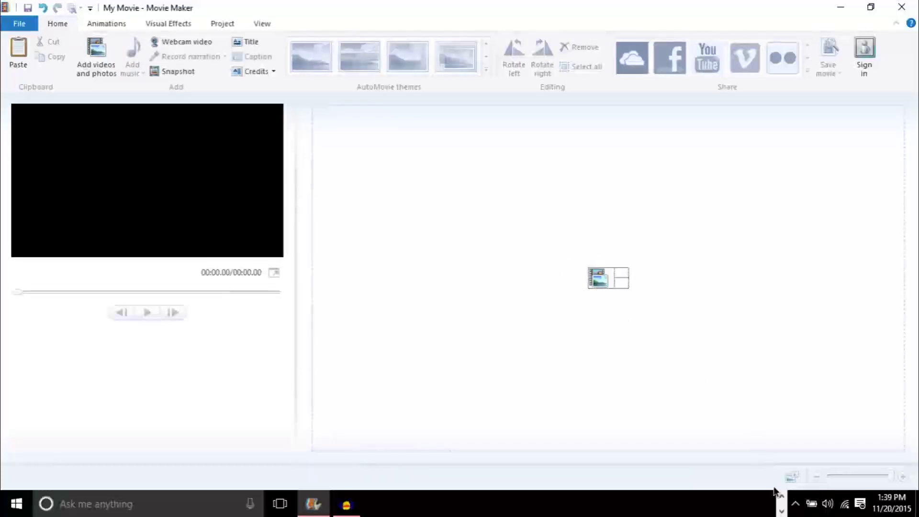
- Review the empty My Movie project at 00:00.00, then go back to the Online-Convert page
{"action": "left_click", "coordinate": [781, 500]}
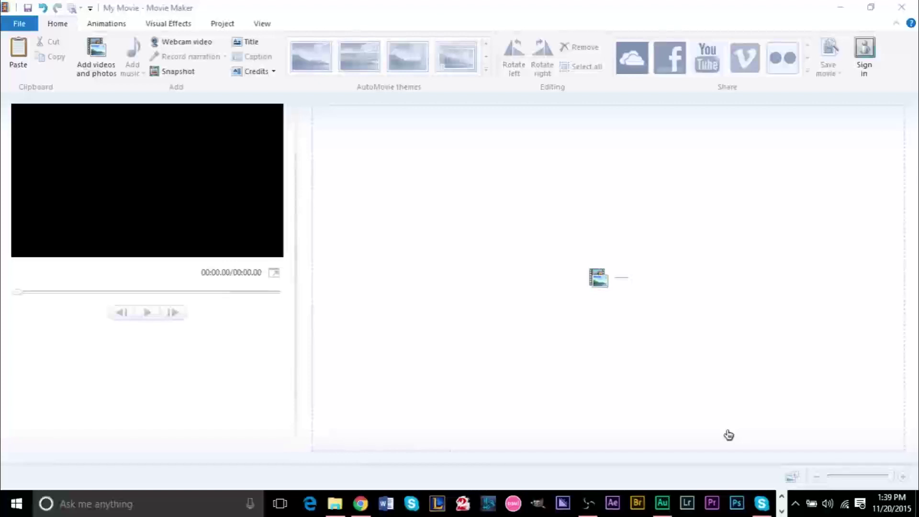
{"action": "left_click", "coordinate": [370, 510]}
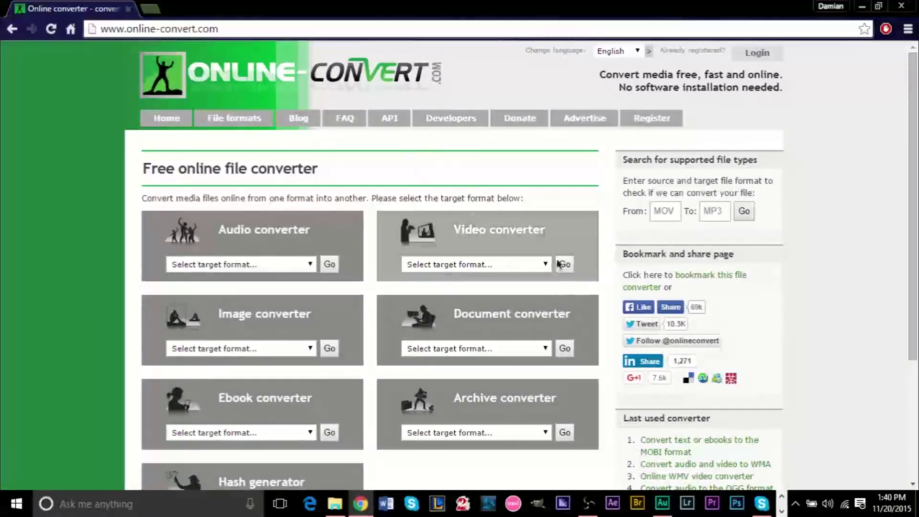
{"action": "left_click", "coordinate": [781, 510]}
- Play test.mp4 in Windows Media Player, pause it around 00:17, and close the player
{"action": "left_click", "coordinate": [312, 504]}
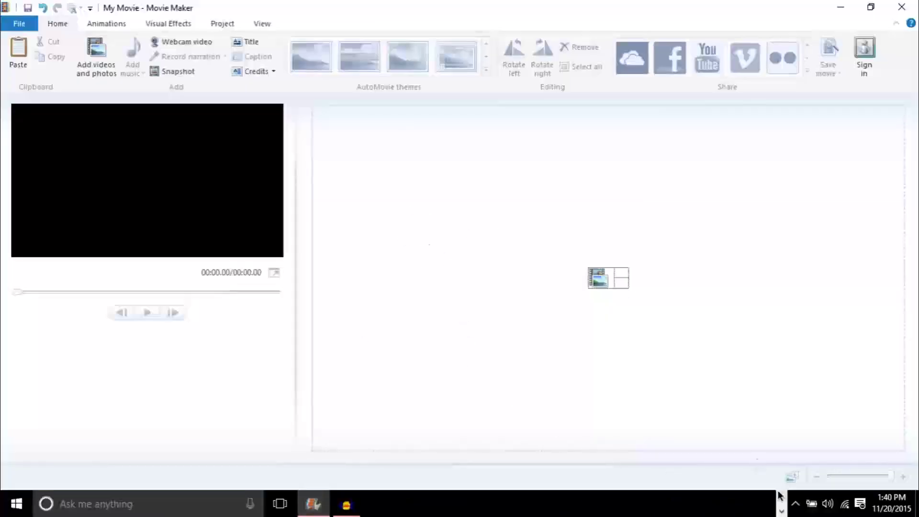
{"action": "key", "text": "alt+Tab"}
{"action": "key", "text": "alt+Tab"}
{"action": "key", "text": "alt+Tab"}
{"action": "key", "text": "alt+Tab"}
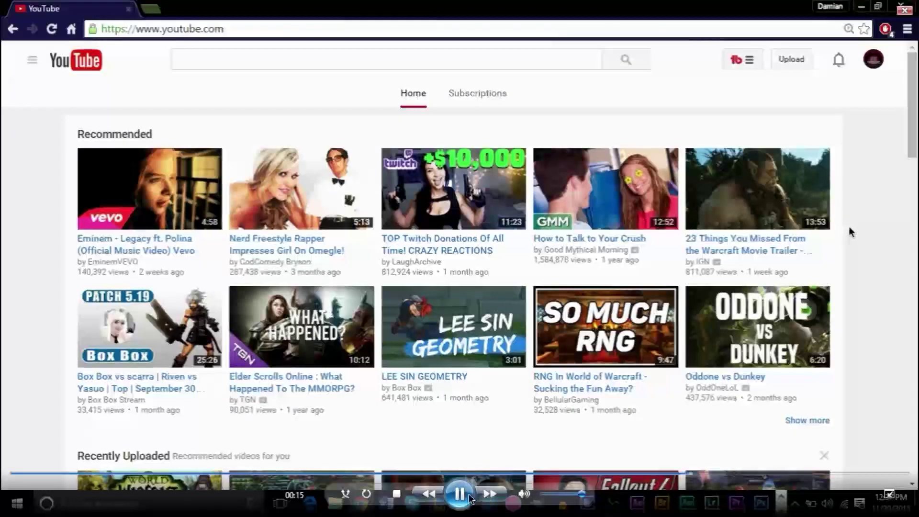
{"action": "left_click", "coordinate": [459, 502]}
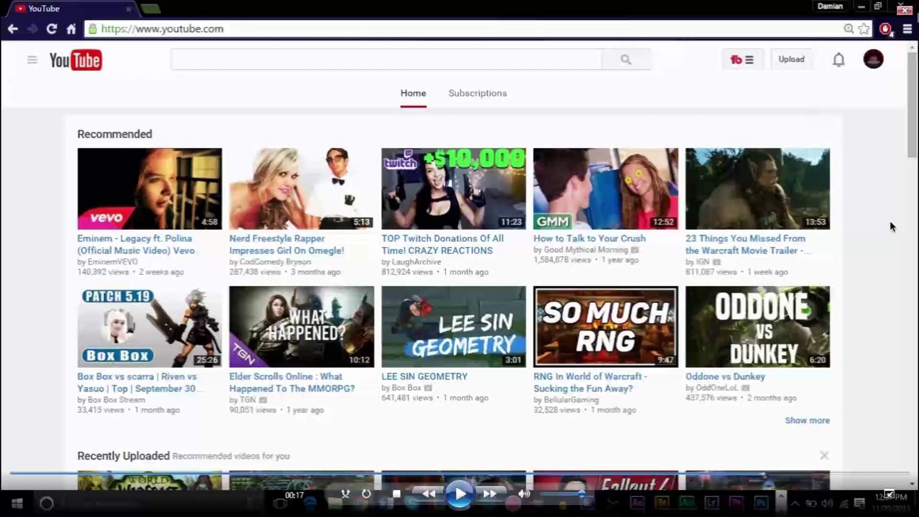
{"action": "left_click", "coordinate": [904, 9]}
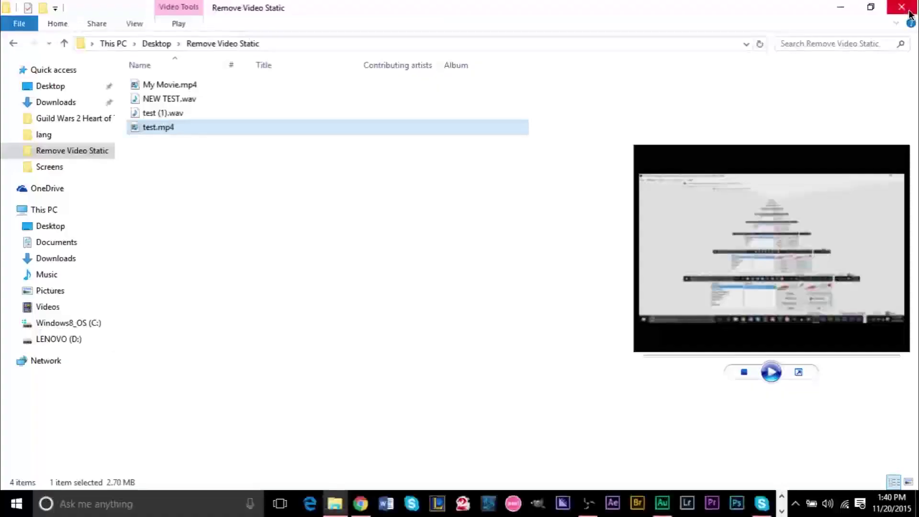
{"action": "left_click_drag", "start_coordinate": [168, 128], "coordinate": [512, 218]}
{"action": "key", "text": "alt+Tab"}
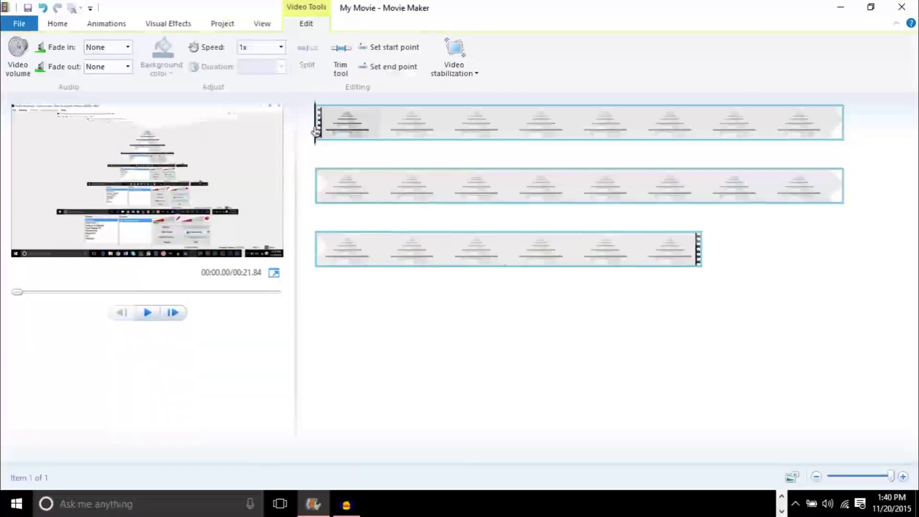
{"action": "mouse_move", "coordinate": [314, 135]}
{"action": "left_mouse_down"}
{"action": "mouse_move", "coordinate": [511, 147]}
{"action": "mouse_move", "coordinate": [310, 152]}
{"action": "left_mouse_up"}
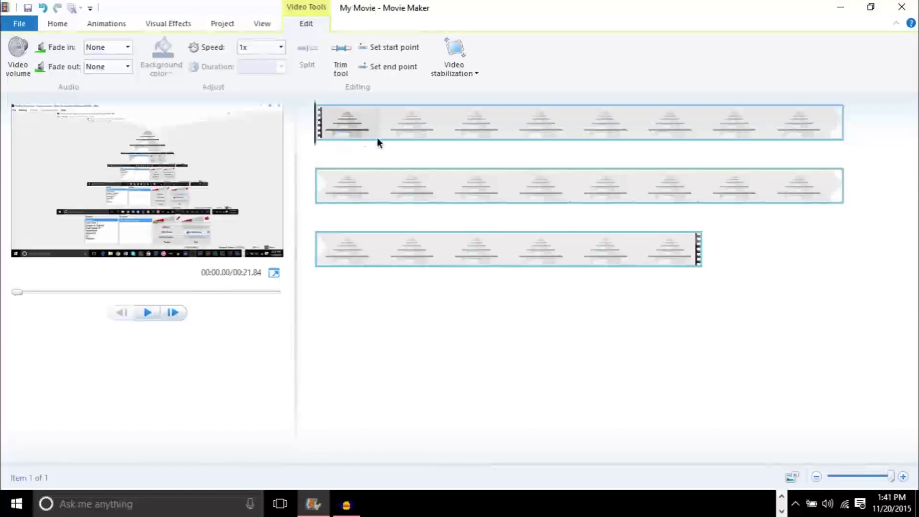
{"action": "left_click", "coordinate": [382, 135]}
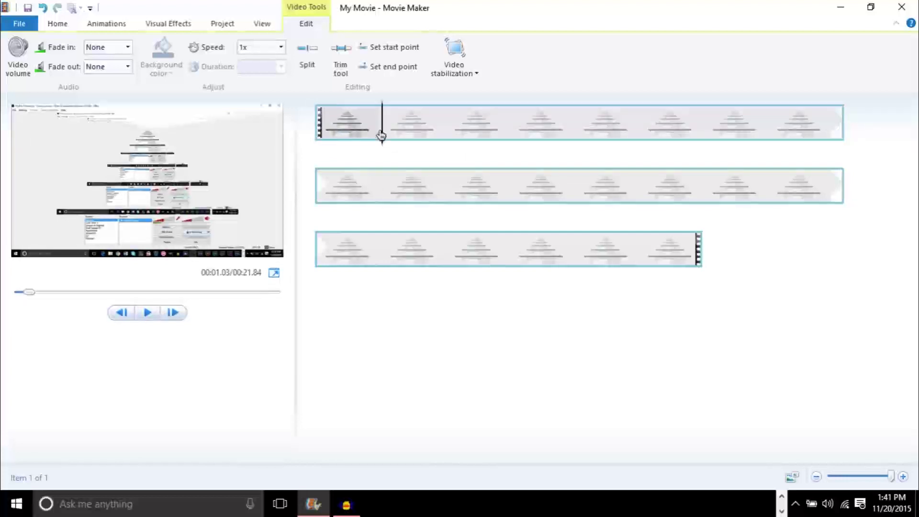
{"action": "left_click_drag", "start_coordinate": [382, 135], "coordinate": [287, 137]}
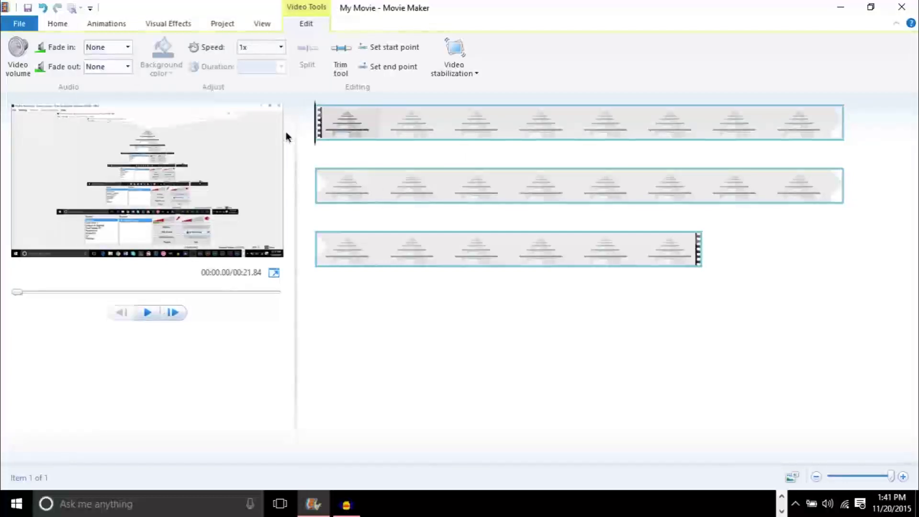
{"action": "right_click", "coordinate": [362, 144]}
{"action": "left_click", "coordinate": [391, 225]}
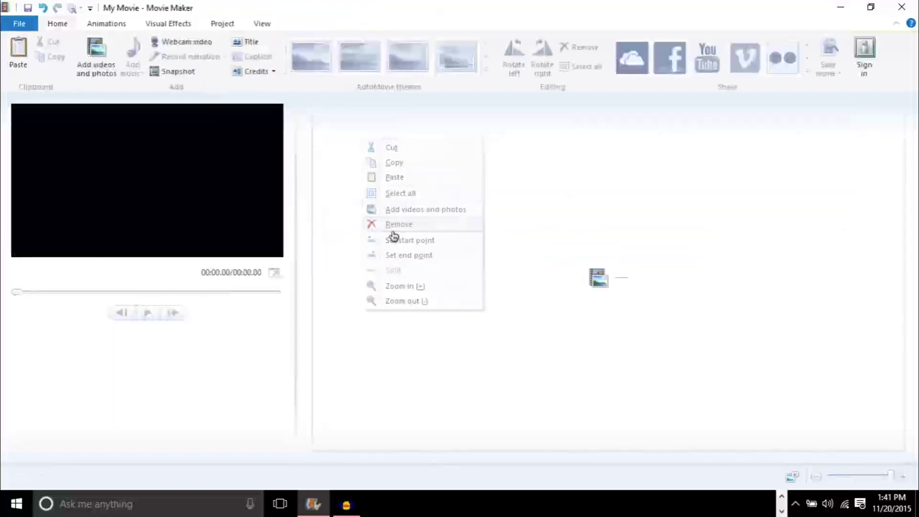
{"action": "key", "text": "alt+Tab"}
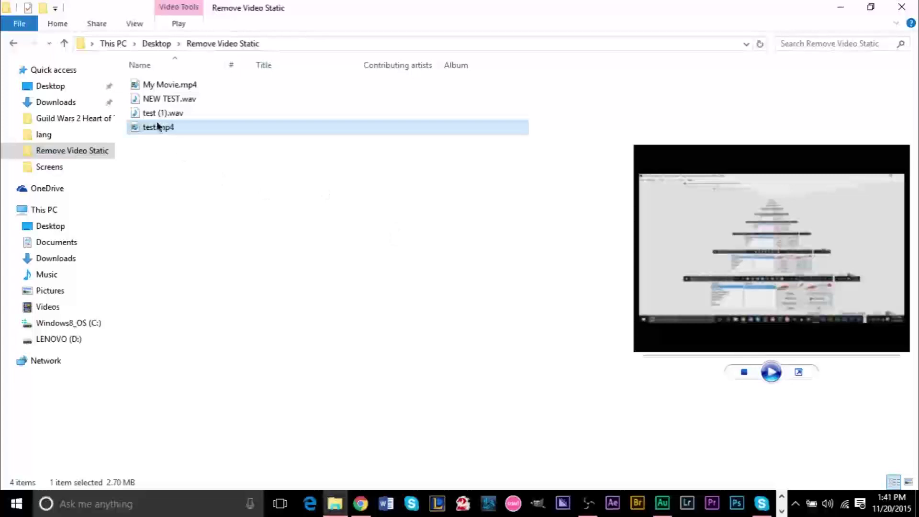
- Enter MP4 as Online-Convert's source format, then return to the Remove Video Static folder
{"action": "key", "text": "alt+Tab"}
{"action": "key", "text": "alt+Tab"}
{"action": "key", "text": "alt+Tab"}
{"action": "key", "text": "alt+Tab"}
{"action": "key", "text": "alt+Tab"}
{"action": "key", "text": "alt+Tab"}
{"action": "key", "text": "alt+Tab"}
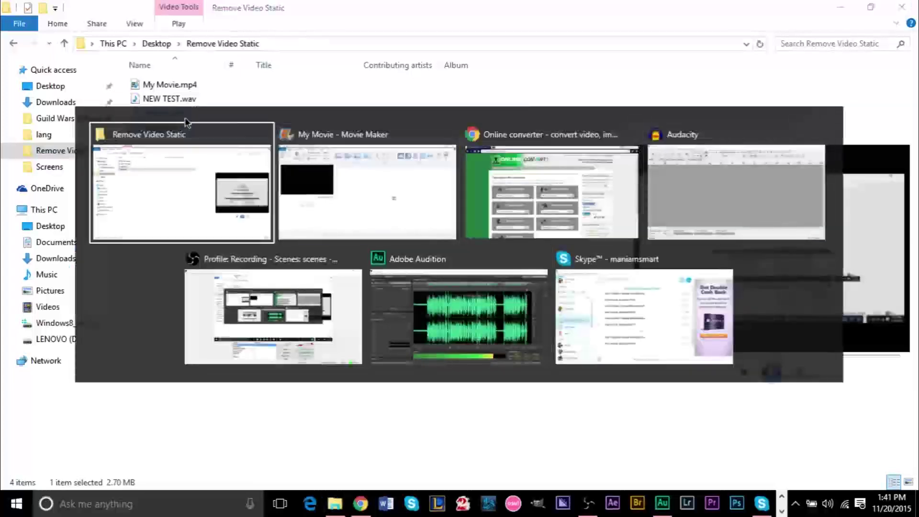
{"action": "key", "text": "alt+Tab"}
{"action": "key", "text": "alt+Tab"}
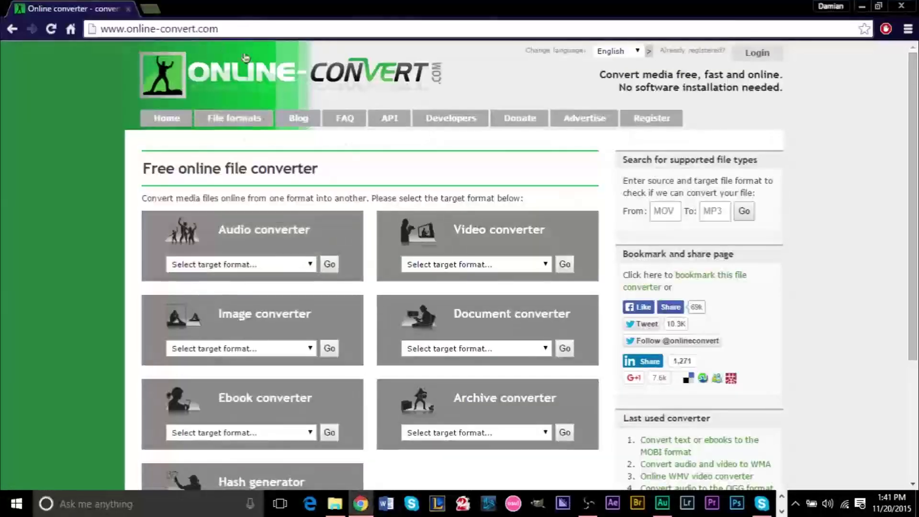
{"action": "scroll", "coordinate": [359, 246], "scroll_direction": "down", "scroll_amount": 1}
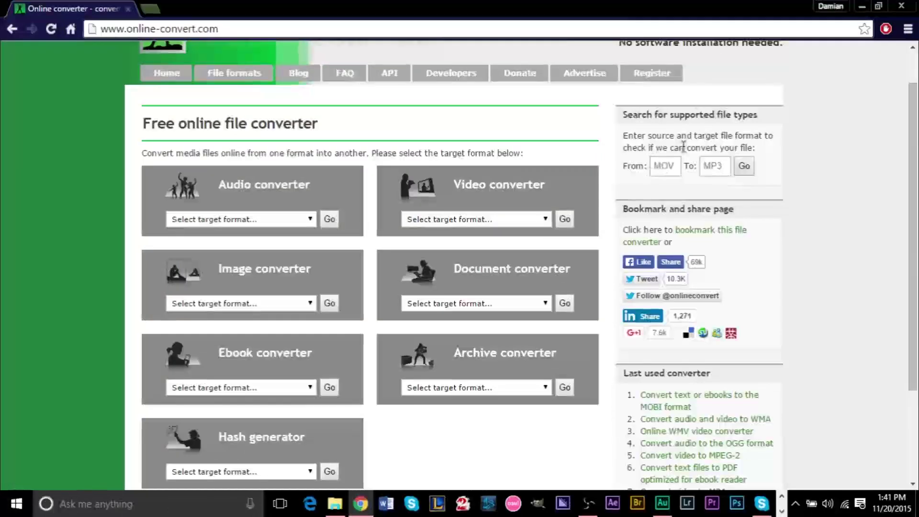
{"action": "left_click", "coordinate": [673, 164]}
{"action": "type", "text": "M"}
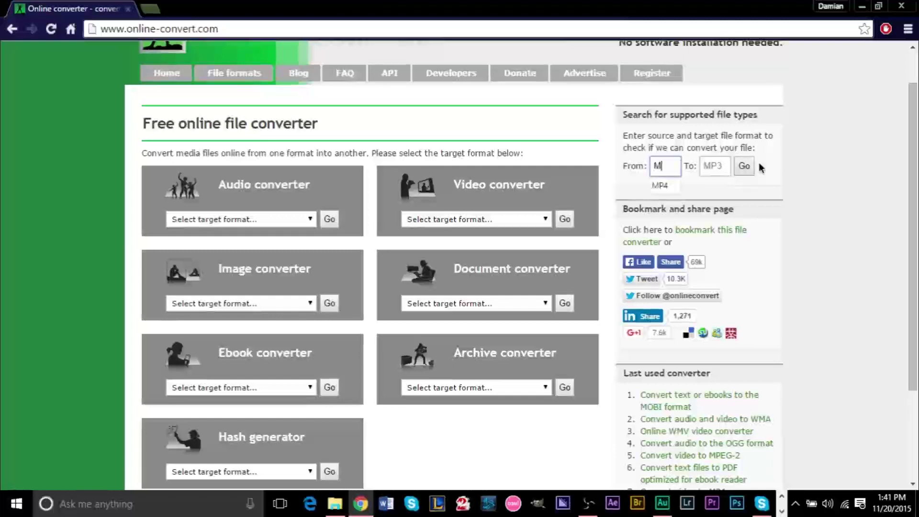
{"action": "type", "text": "P4"}
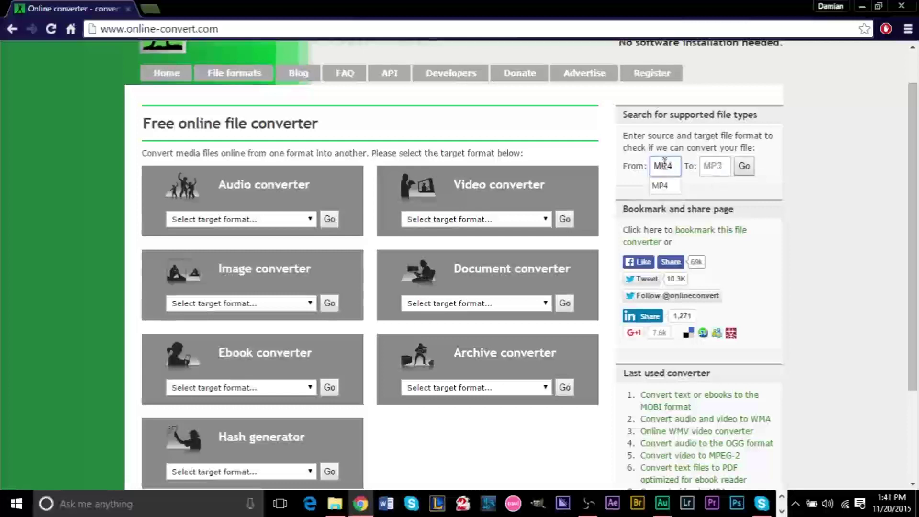
{"action": "left_click", "coordinate": [713, 166]}
{"action": "key", "text": "alt+Tab"}
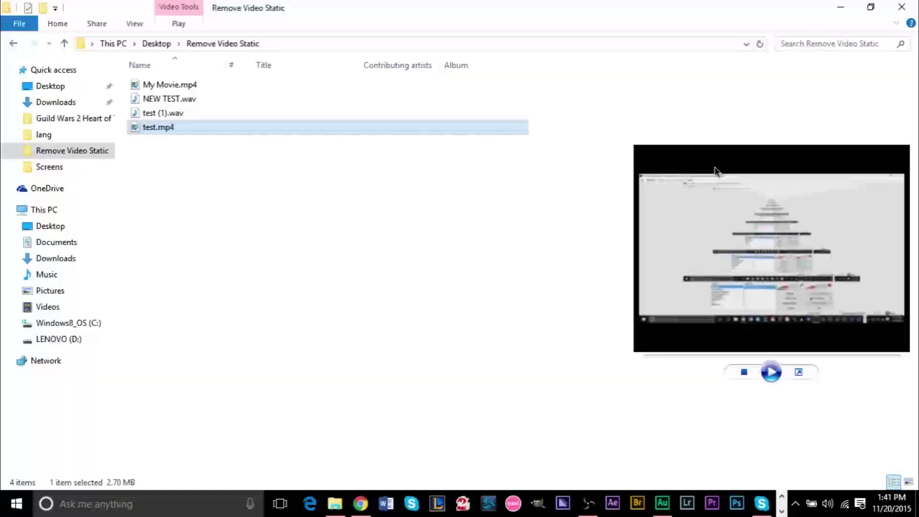
- Check test.mp4's Properties to confirm it is a 2.70 MB MP4 Video
{"action": "left_click", "coordinate": [174, 157]}
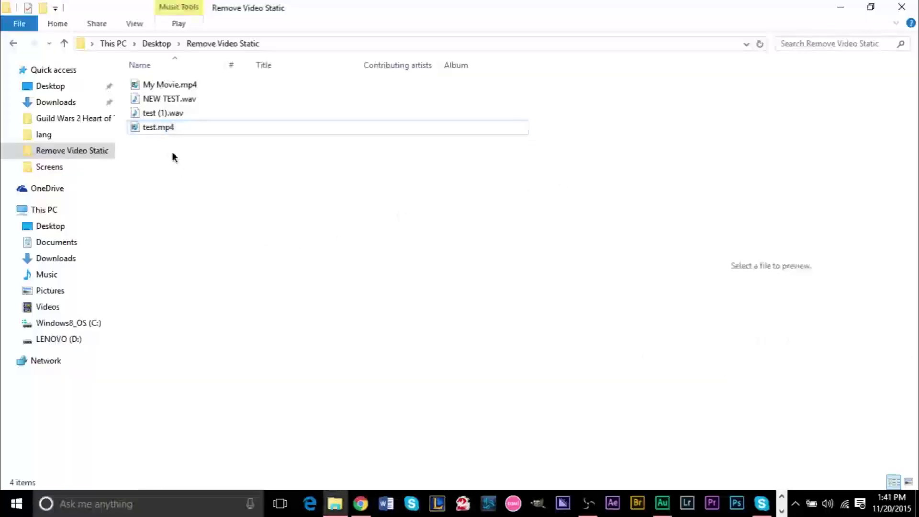
{"action": "right_click", "coordinate": [154, 126]}
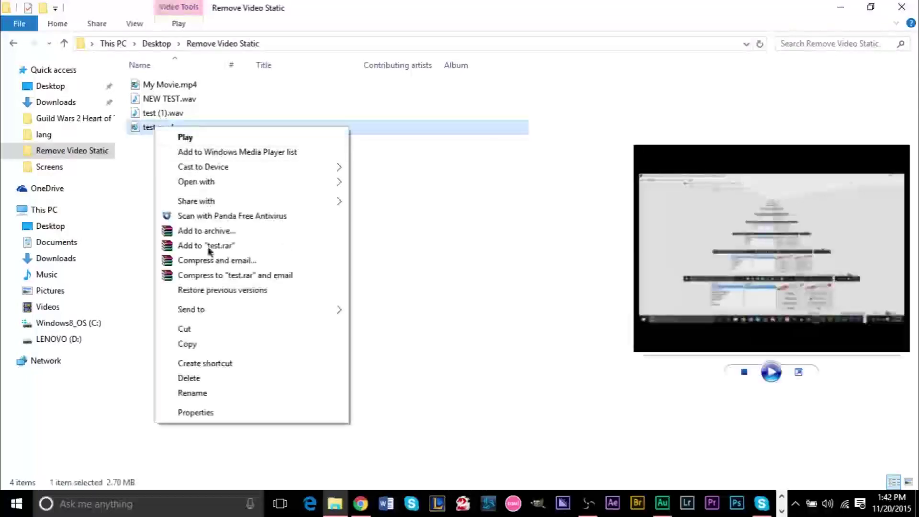
{"action": "left_click", "coordinate": [231, 419]}
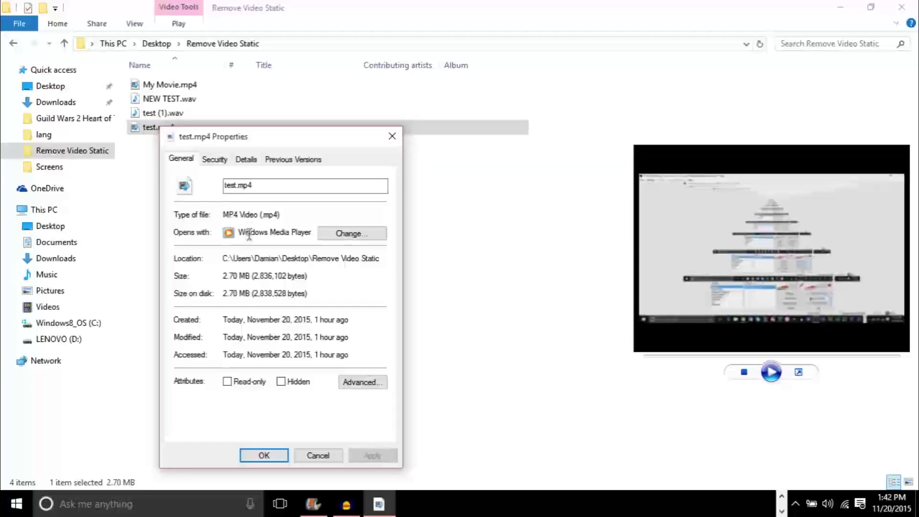
{"action": "left_click_drag", "start_coordinate": [226, 214], "coordinate": [295, 215]}
{"action": "left_click", "coordinate": [295, 215]}
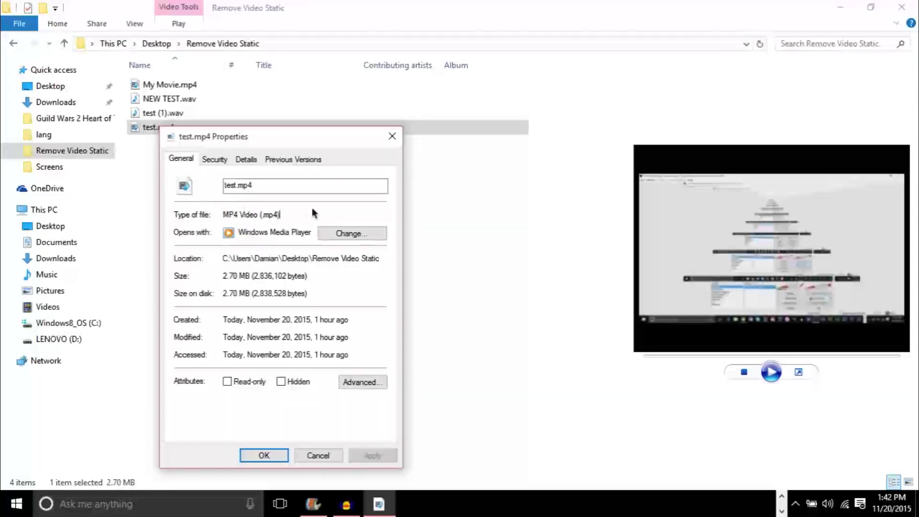
{"action": "left_click", "coordinate": [392, 137]}
- Search Online-Convert for MP4 to WAV and open its conversion support page
{"action": "key", "text": "alt+Tab"}
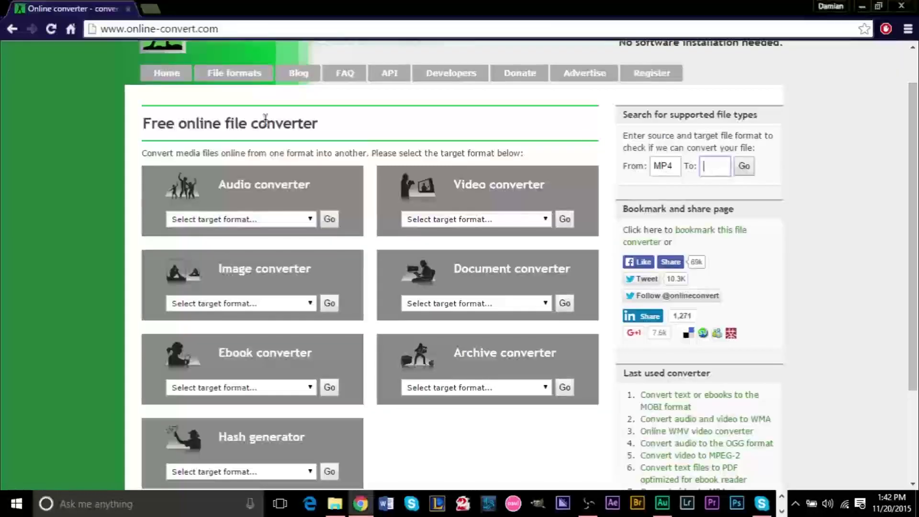
{"action": "left_click_drag", "start_coordinate": [653, 167], "coordinate": [669, 173]}
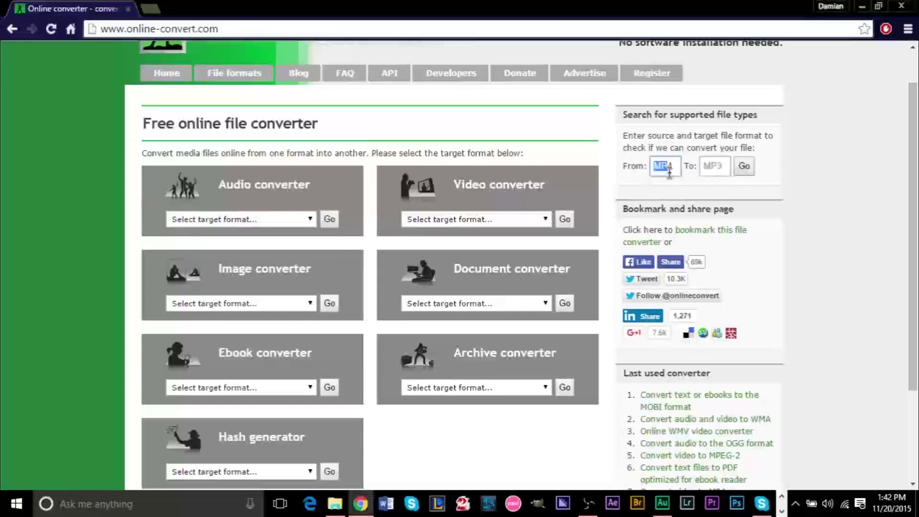
{"action": "left_click", "coordinate": [710, 169]}
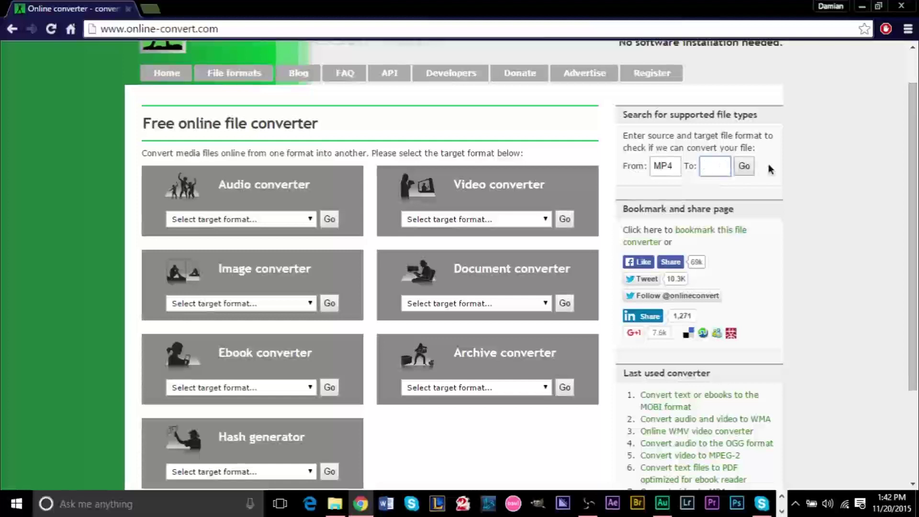
{"action": "type", "text": "wa"}
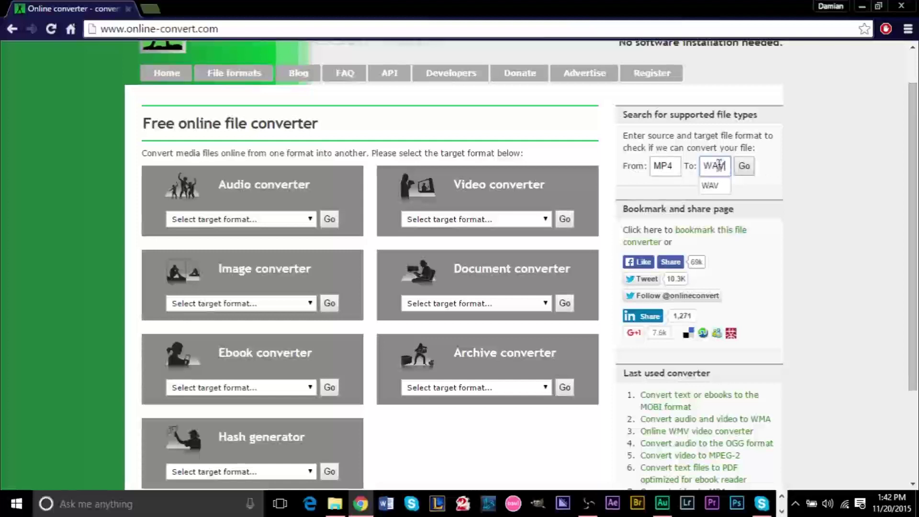
{"action": "key", "text": "BackSpace"}
{"action": "key", "text": "BackSpace"}
{"action": "key", "text": "BackSpace"}
{"action": "type", "text": "mp3"}
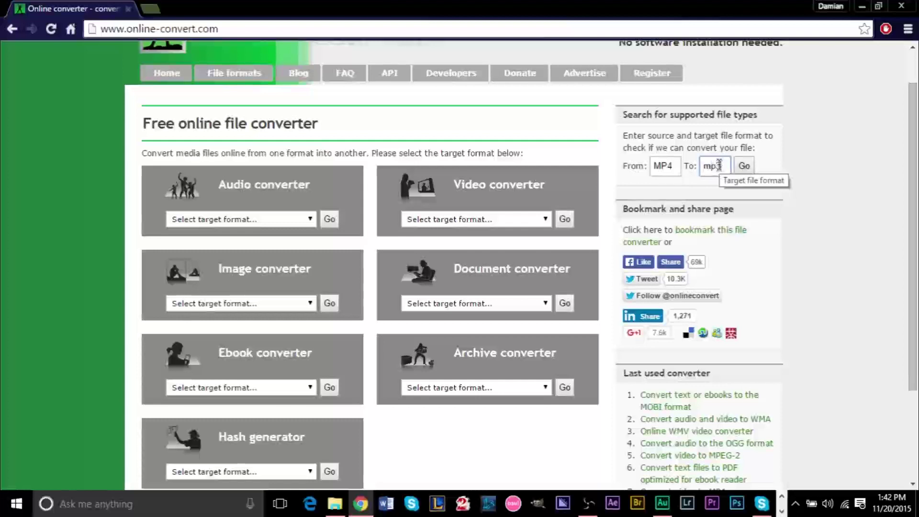
{"action": "type", "text": "WAV"}
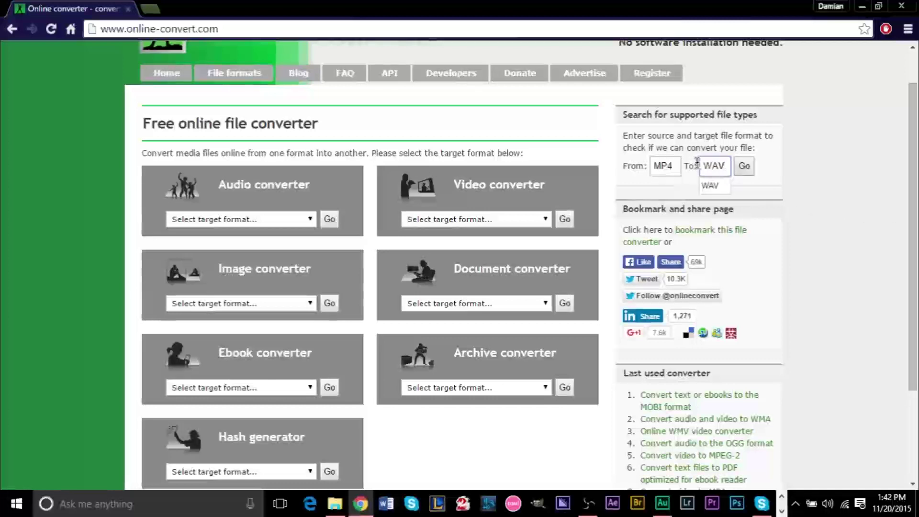
{"action": "left_click", "coordinate": [743, 166]}
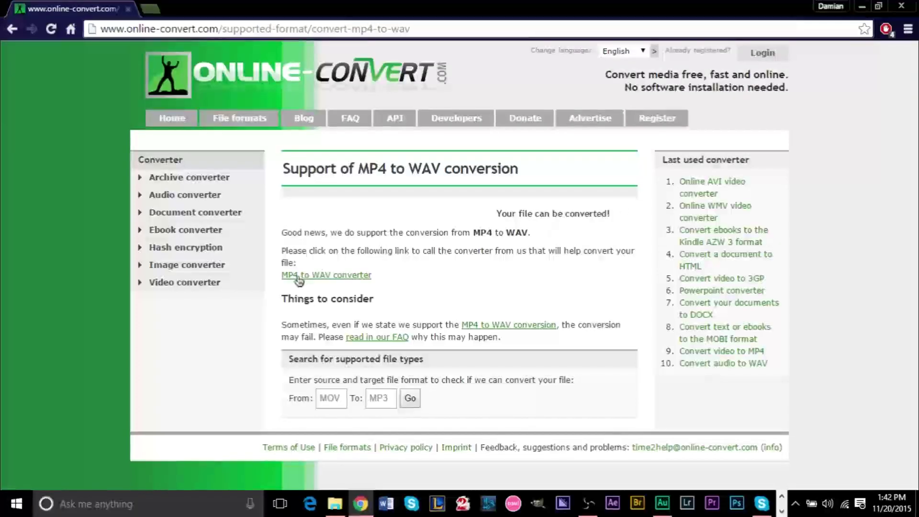
- Open the audio-to-WAV converter and pick test.mp4 from Remove Video Static as the upload
{"action": "left_click", "coordinate": [331, 278]}
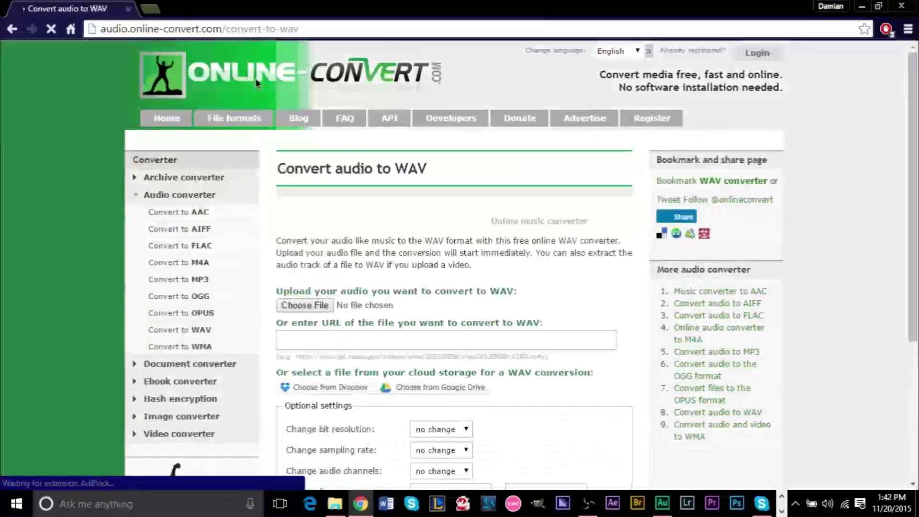
{"action": "scroll", "coordinate": [327, 201], "scroll_direction": "down", "scroll_amount": 1}
{"action": "scroll", "coordinate": [327, 201], "scroll_direction": "down", "scroll_amount": 2}
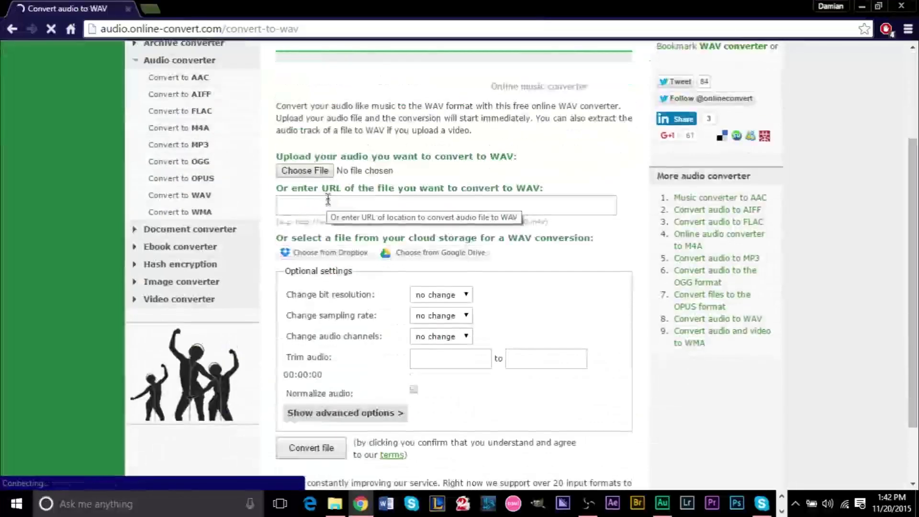
{"action": "left_click", "coordinate": [301, 172]}
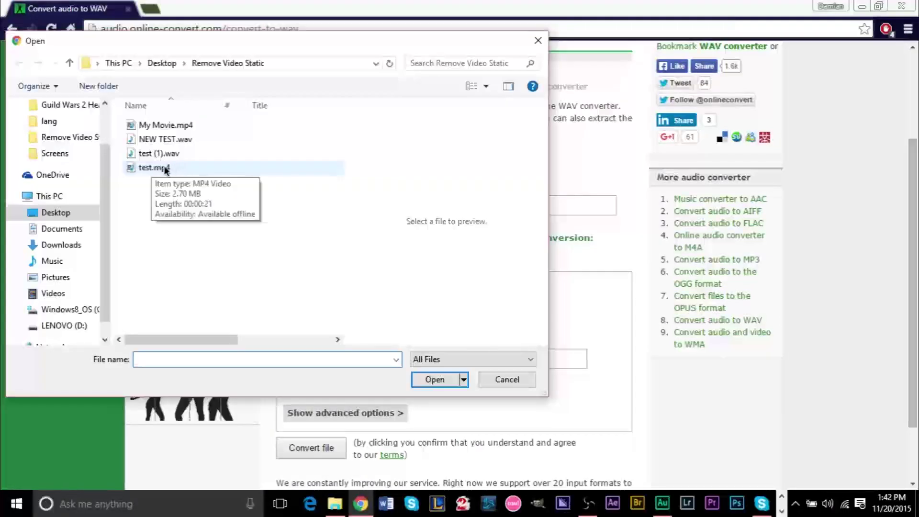
{"action": "double_click", "coordinate": [165, 168]}
{"action": "key", "text": "alt+Tab"}
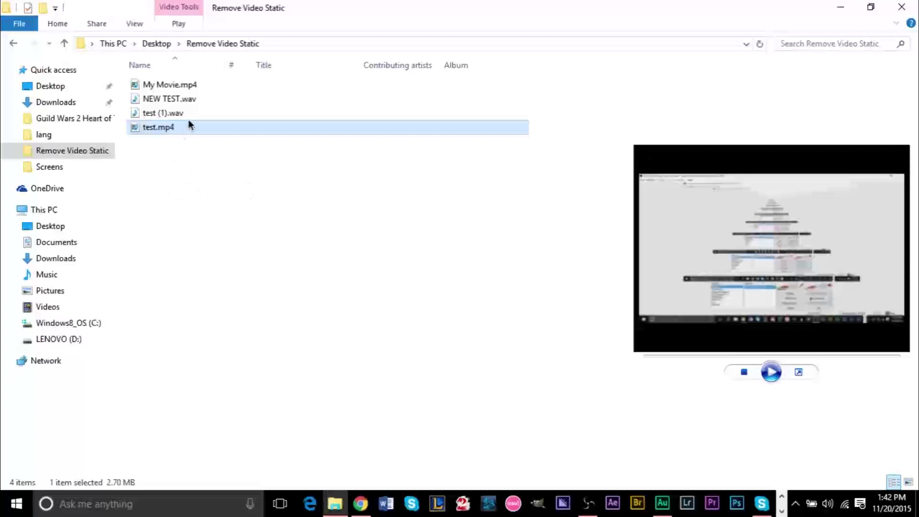
- Delete My Movie.mp4, NEW TEST.wav and test (1).wav, keeping only test.mp4
{"action": "left_click", "coordinate": [191, 115]}
{"action": "left_click", "coordinate": [185, 98]}
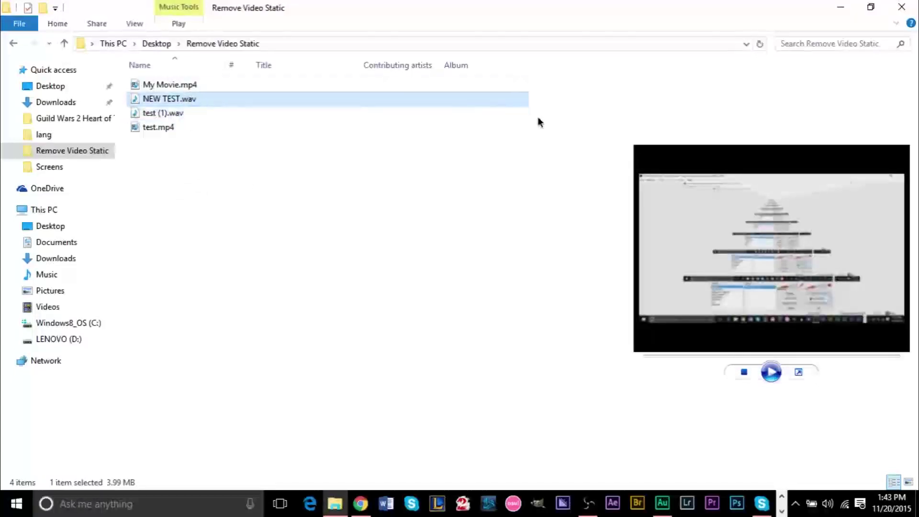
{"action": "left_click_drag", "start_coordinate": [539, 123], "coordinate": [179, 87]}
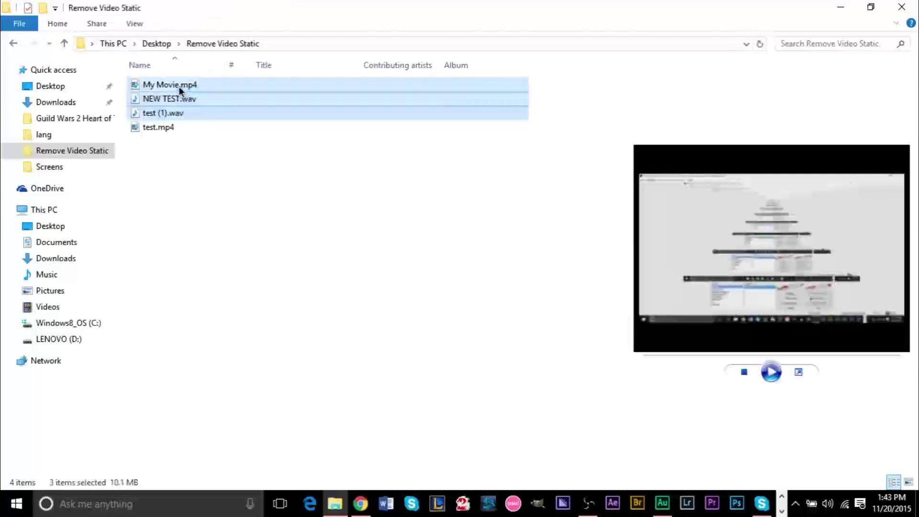
{"action": "right_click", "coordinate": [236, 102]}
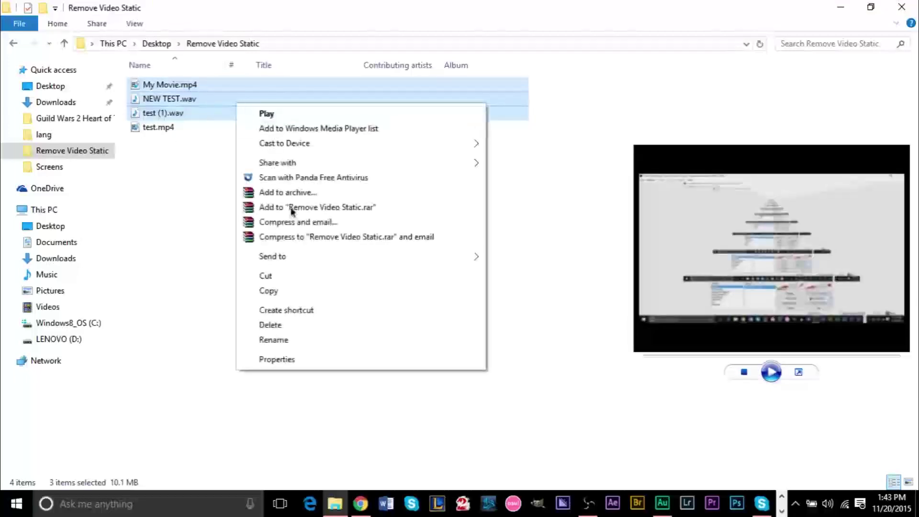
{"action": "left_click", "coordinate": [297, 323]}
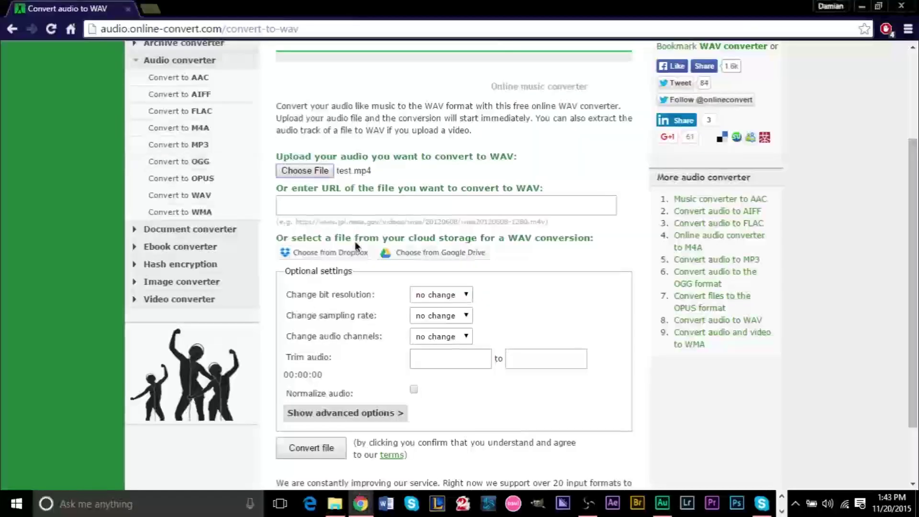
{"action": "scroll", "coordinate": [366, 210], "scroll_direction": "down", "scroll_amount": 2}
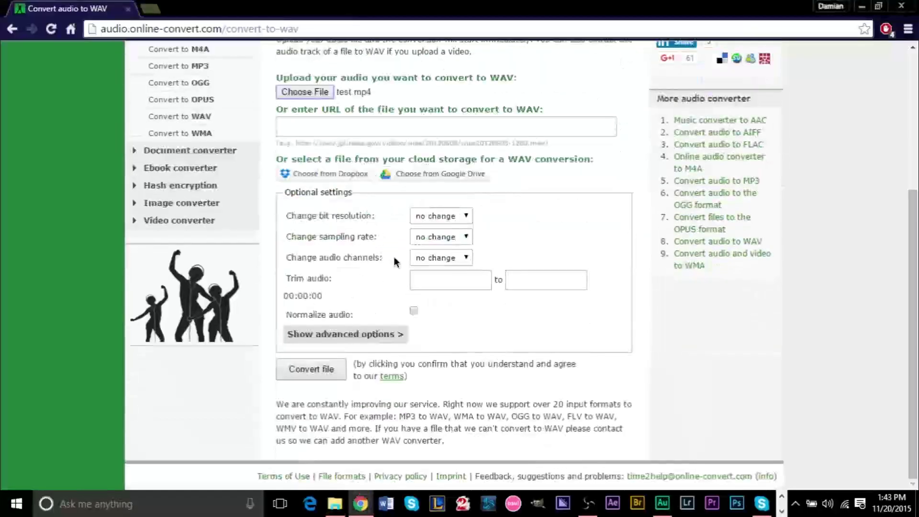
- Convert test.mp4 to WAV with bit resolution, sampling rate and channels left unchanged
{"action": "scroll", "coordinate": [317, 113], "scroll_direction": "up", "scroll_amount": 1}
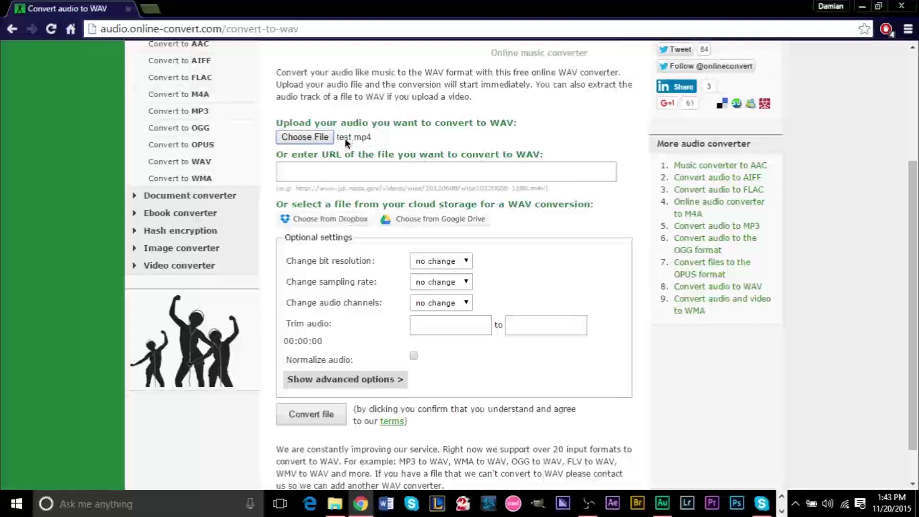
{"action": "scroll", "coordinate": [361, 142], "scroll_direction": "down", "scroll_amount": 1}
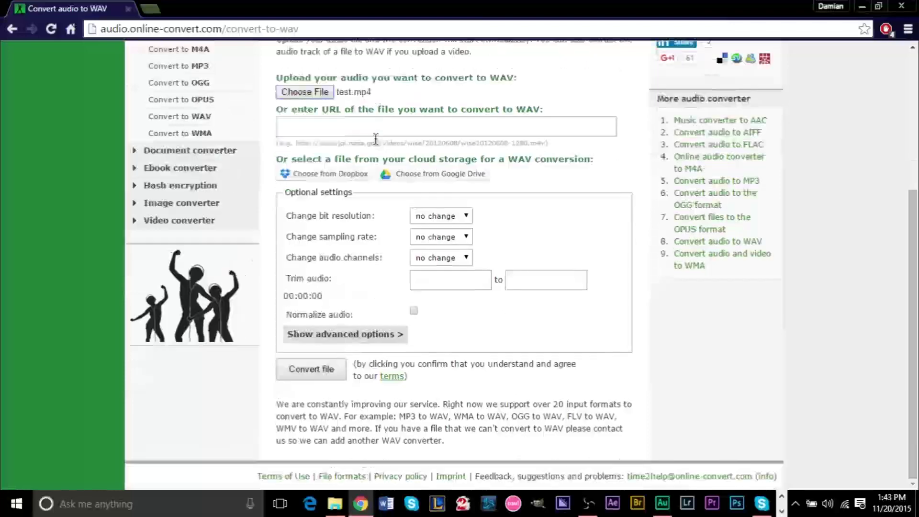
{"action": "left_click", "coordinate": [460, 216]}
{"action": "left_click", "coordinate": [490, 225]}
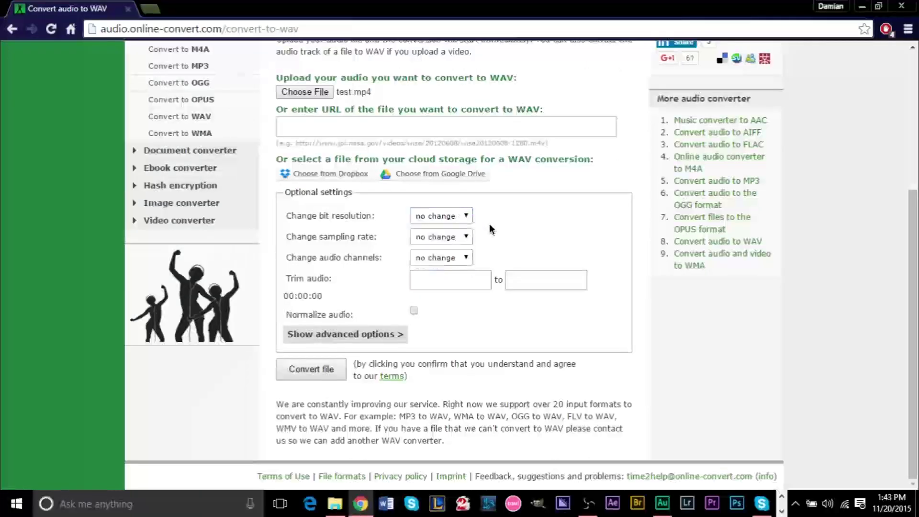
{"action": "left_click", "coordinate": [426, 232]}
{"action": "left_click", "coordinate": [505, 238]}
{"action": "left_click", "coordinate": [450, 258]}
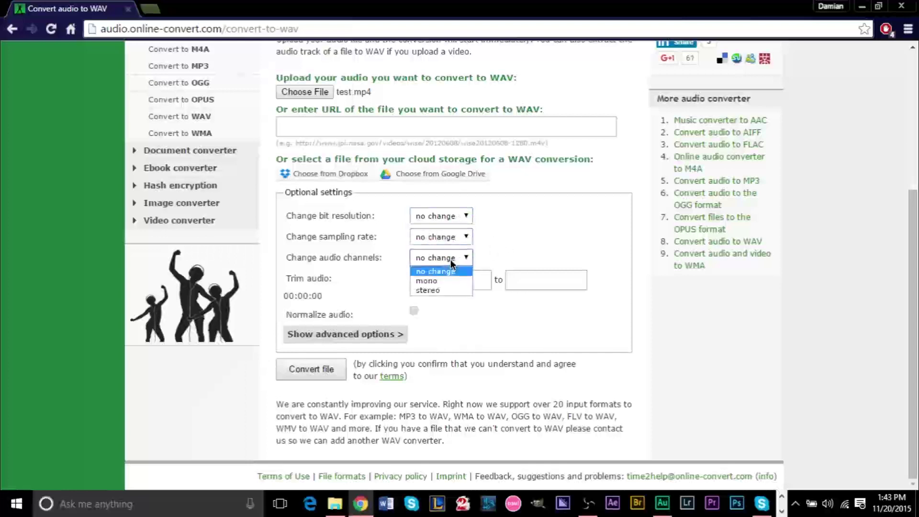
{"action": "left_click", "coordinate": [437, 271]}
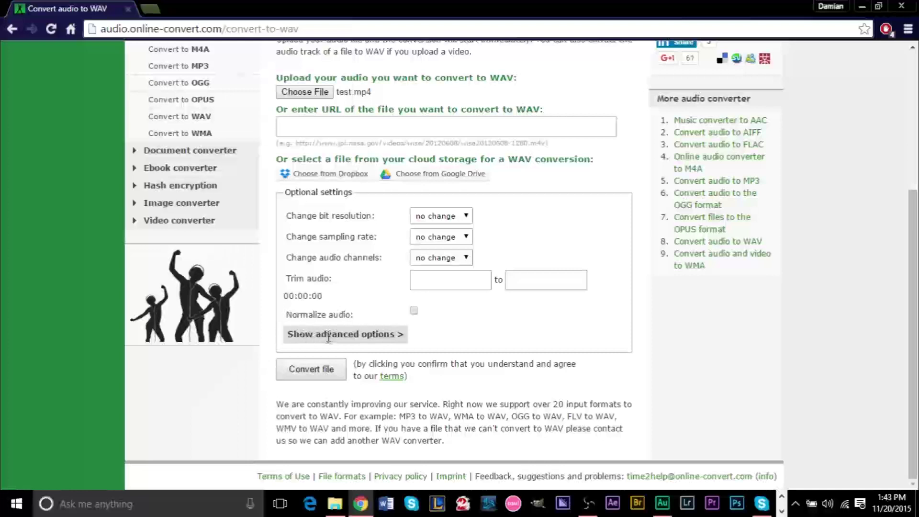
{"action": "left_click", "coordinate": [311, 368]}
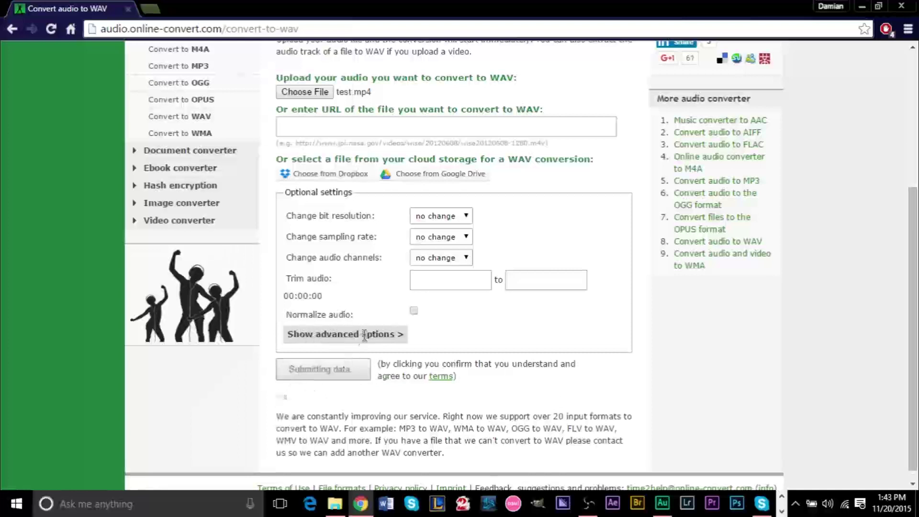
- Move the downloaded test (2).wav into the Remove Video Static folder
{"action": "scroll", "coordinate": [364, 334], "scroll_direction": "down", "scroll_amount": 1}
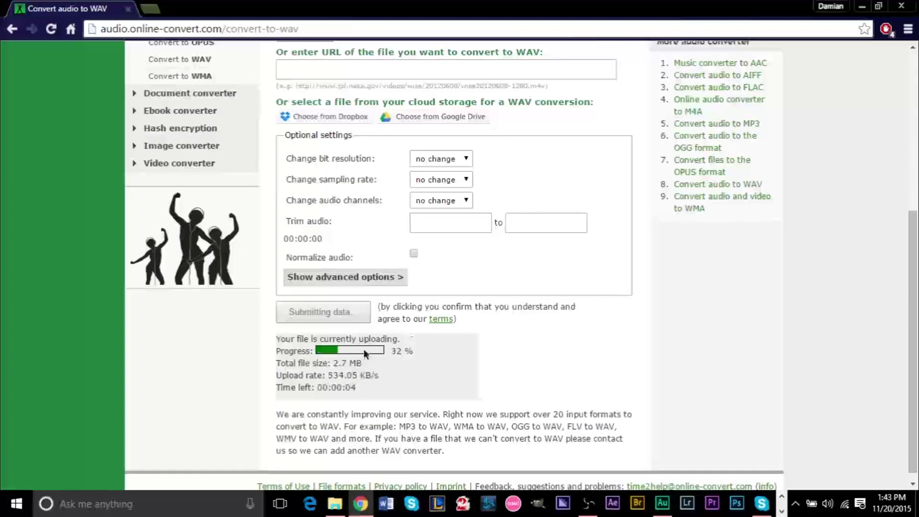
{"action": "scroll", "coordinate": [395, 361], "scroll_direction": "up", "scroll_amount": 5}
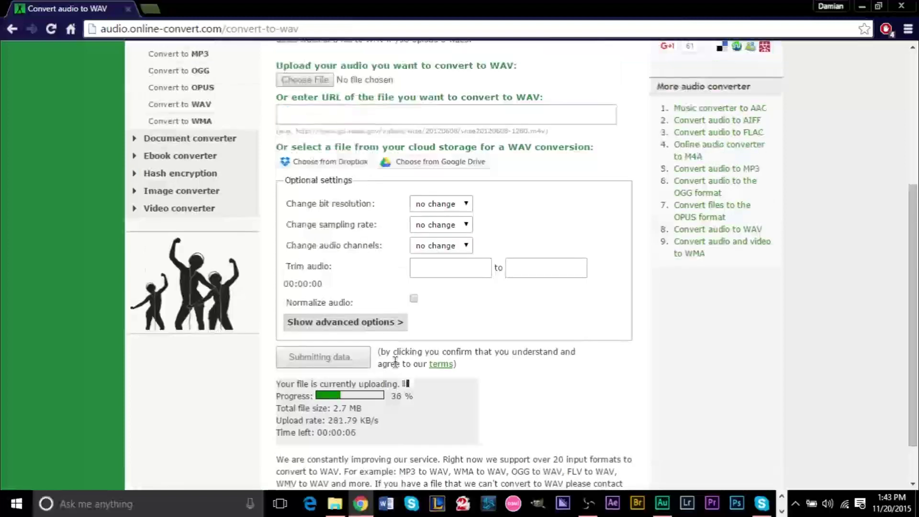
{"action": "scroll", "coordinate": [433, 244], "scroll_direction": "down", "scroll_amount": 5}
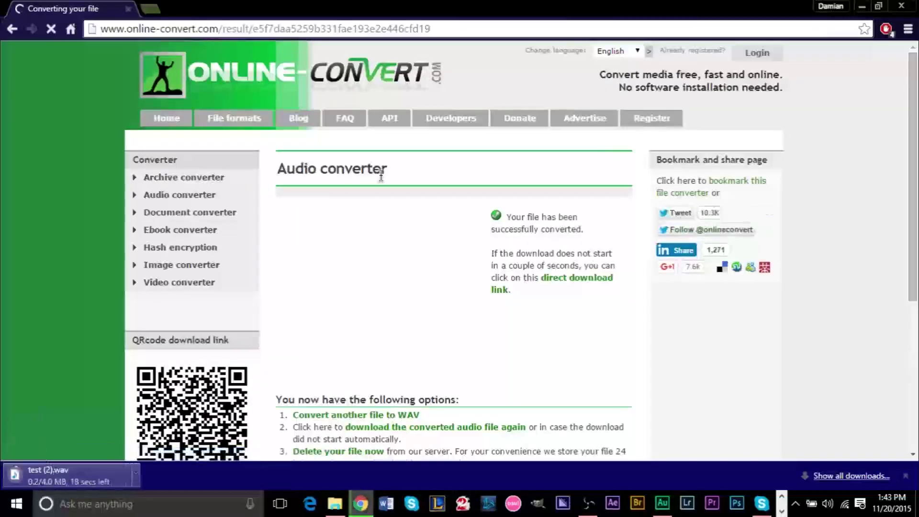
{"action": "scroll", "coordinate": [381, 174], "scroll_direction": "down", "scroll_amount": 3}
{"action": "scroll", "coordinate": [381, 175], "scroll_direction": "down", "scroll_amount": 3}
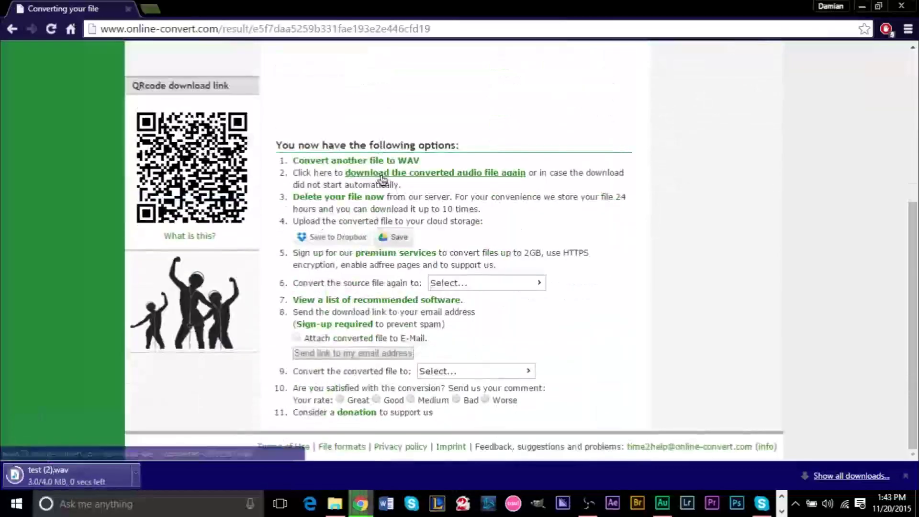
{"action": "scroll", "coordinate": [381, 175], "scroll_direction": "up", "scroll_amount": 5}
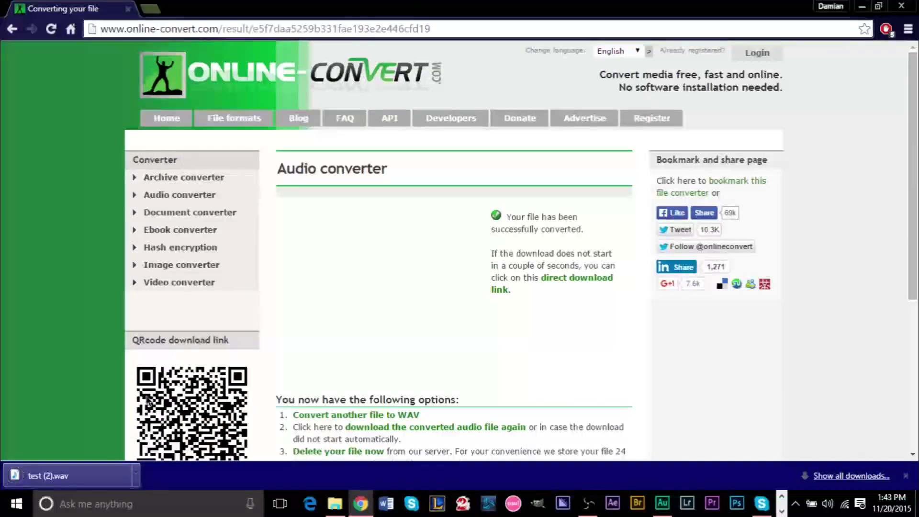
{"action": "left_click_drag", "start_coordinate": [25, 478], "coordinate": [211, 151]}
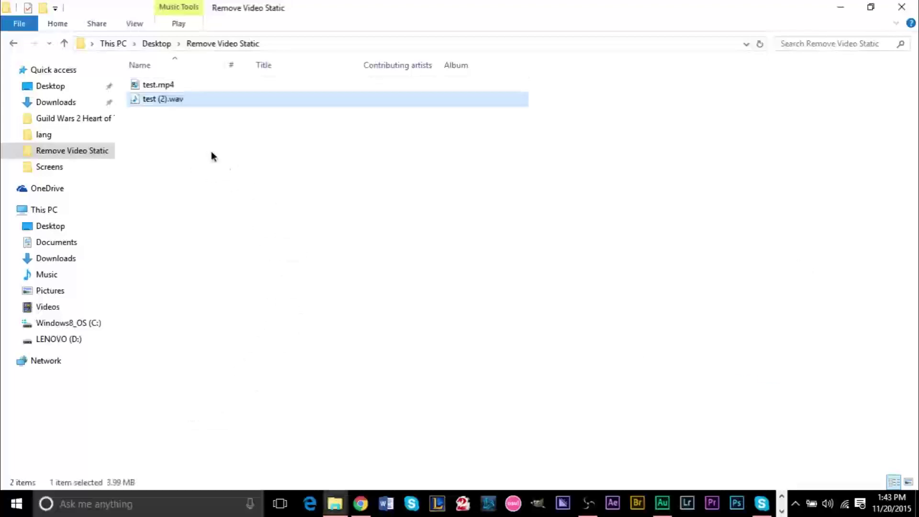
- Preview test.mp4 and the new 3.99 MB, 21-second test (2).wav in Remove Video Static
{"action": "left_click", "coordinate": [207, 153]}
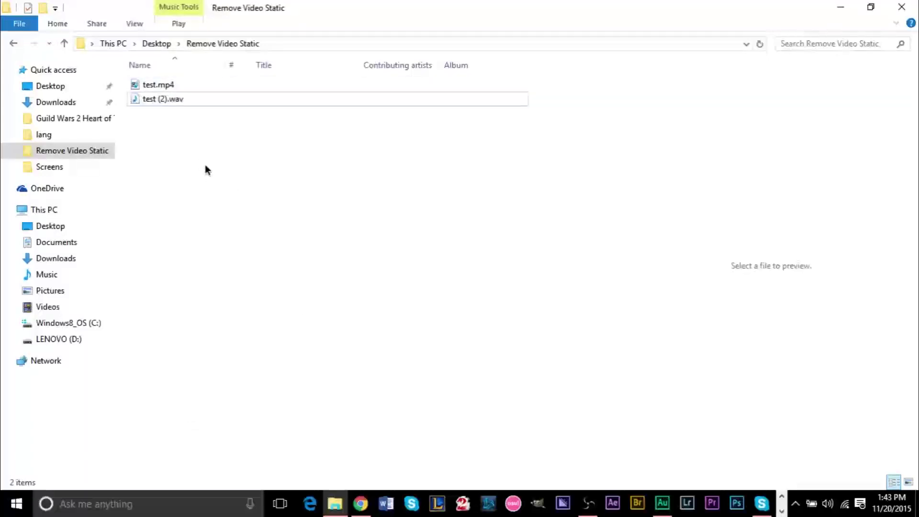
{"action": "key", "text": "alt+Tab"}
{"action": "key", "text": "alt+Tab"}
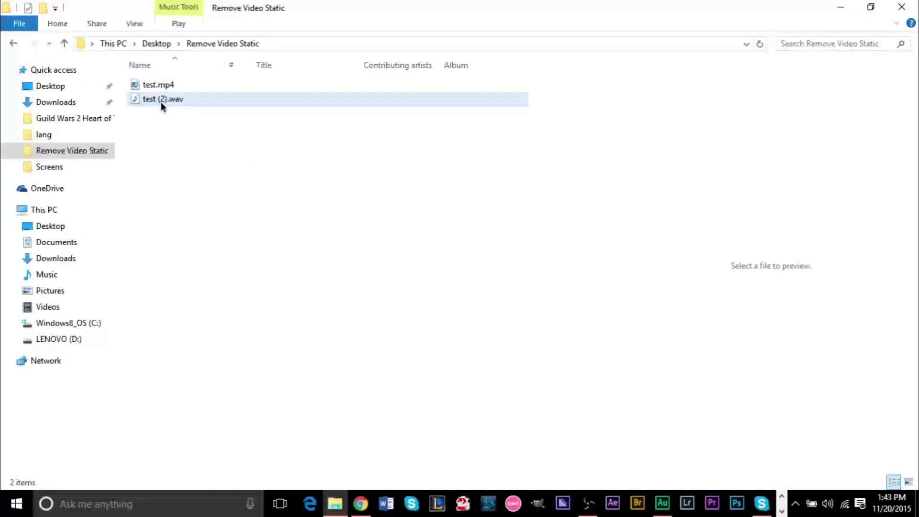
{"action": "mouse_move", "coordinate": [162, 106]}
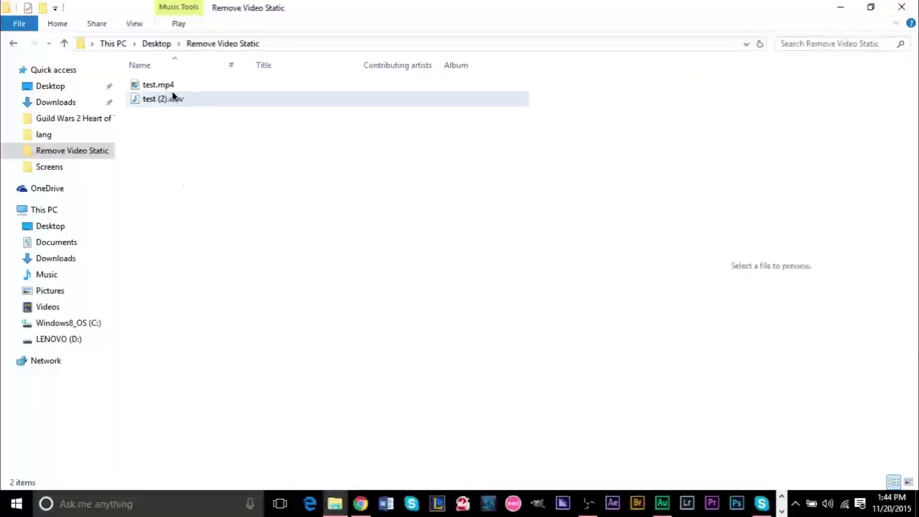
{"action": "left_click", "coordinate": [173, 87]}
{"action": "left_click", "coordinate": [220, 102]}
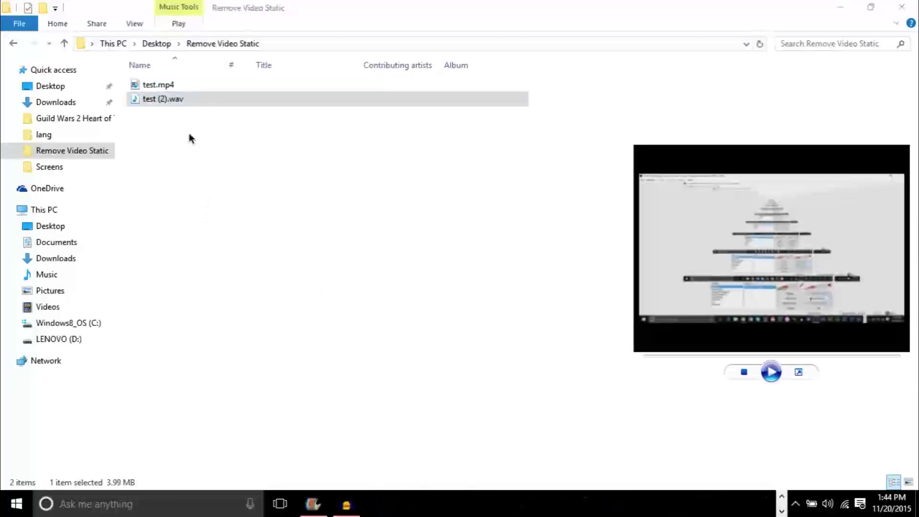
- Import test (2).wav into Audacity as a copy of the file
{"action": "left_click_drag", "start_coordinate": [180, 102], "coordinate": [281, 207]}
{"action": "key", "text": "alt+Tab"}
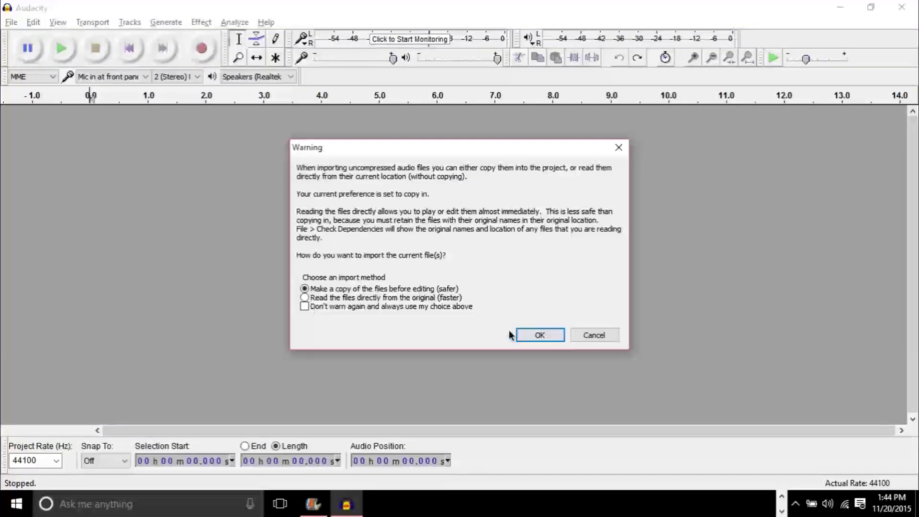
{"action": "left_click", "coordinate": [536, 335]}
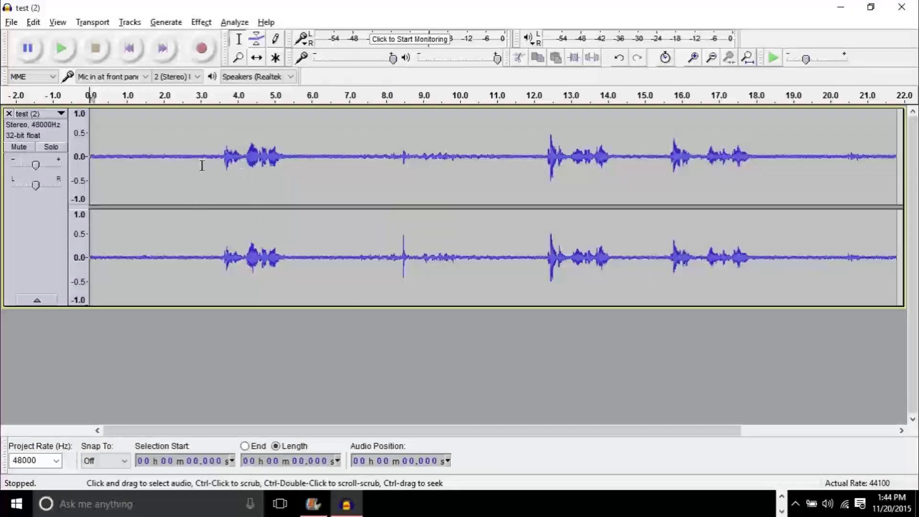
- Play the imported audio, then select the first burst of sound around 3.6–5.3 s
{"action": "key", "text": "space"}
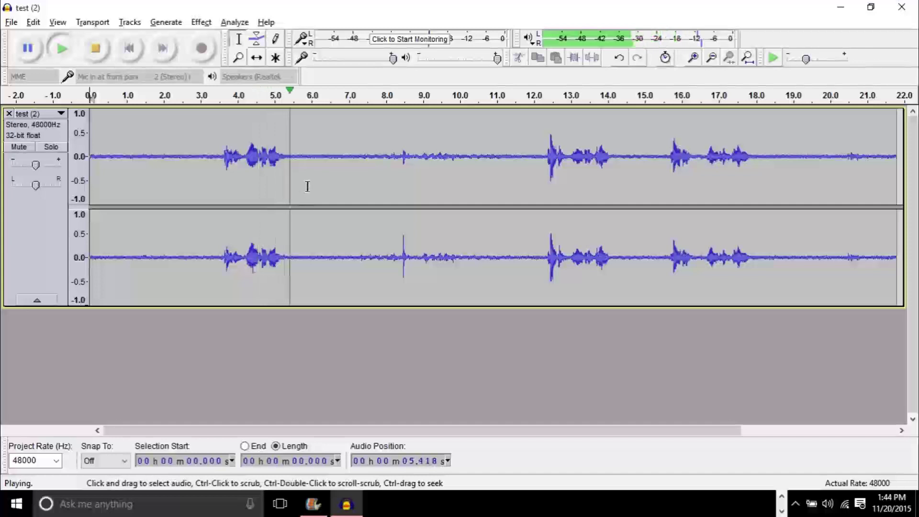
{"action": "key", "text": "space"}
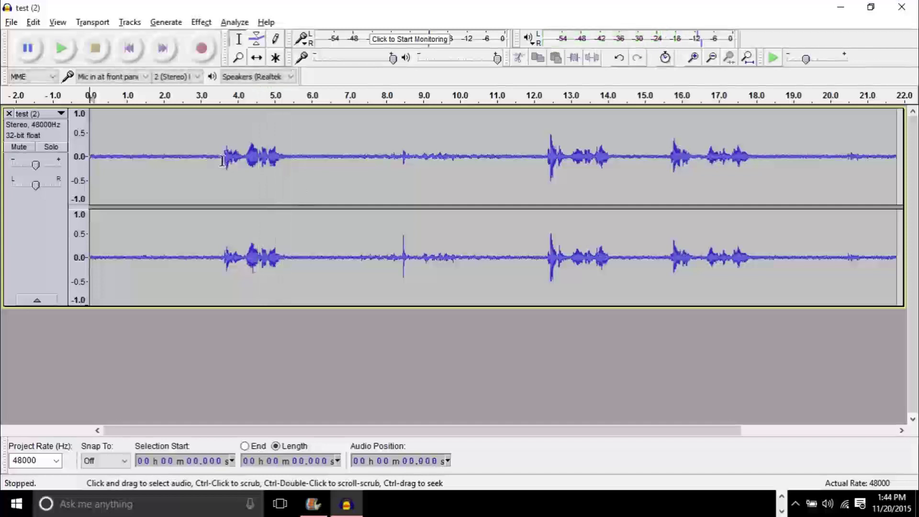
{"action": "left_click_drag", "start_coordinate": [222, 161], "coordinate": [285, 173]}
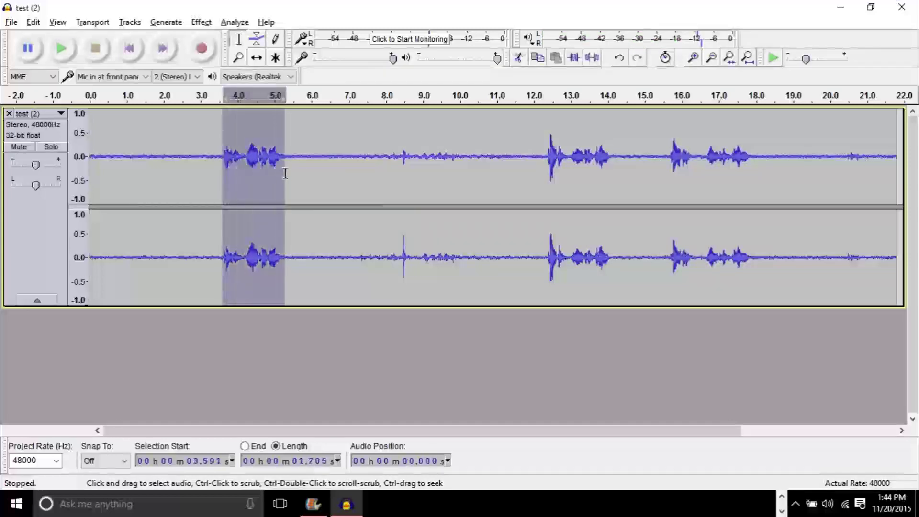
- Select the noise-only stretch from 0.435 s to 1.614 s, zooming out to see the whole waveform
{"action": "left_click_drag", "start_coordinate": [196, 153], "coordinate": [125, 158]}
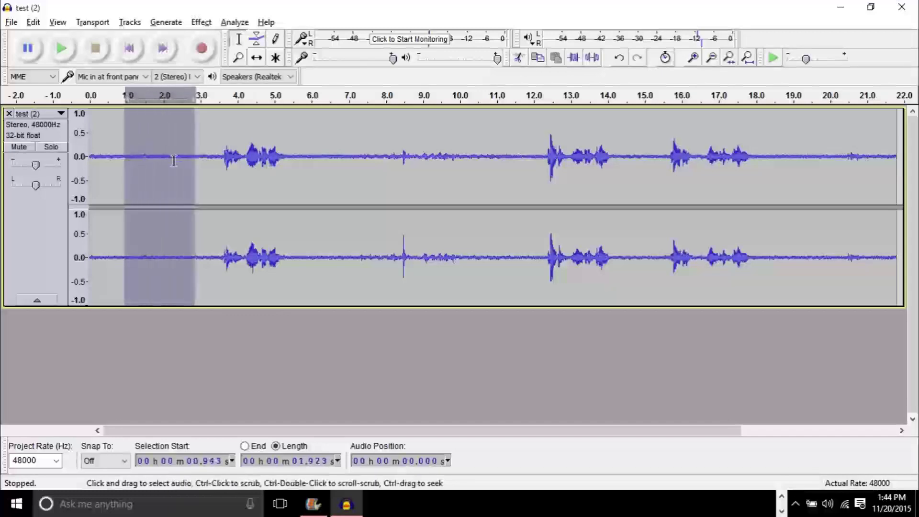
{"action": "scroll", "coordinate": [168, 177], "scroll_direction": "up", "scroll_amount": 3, "text": "ctrl"}
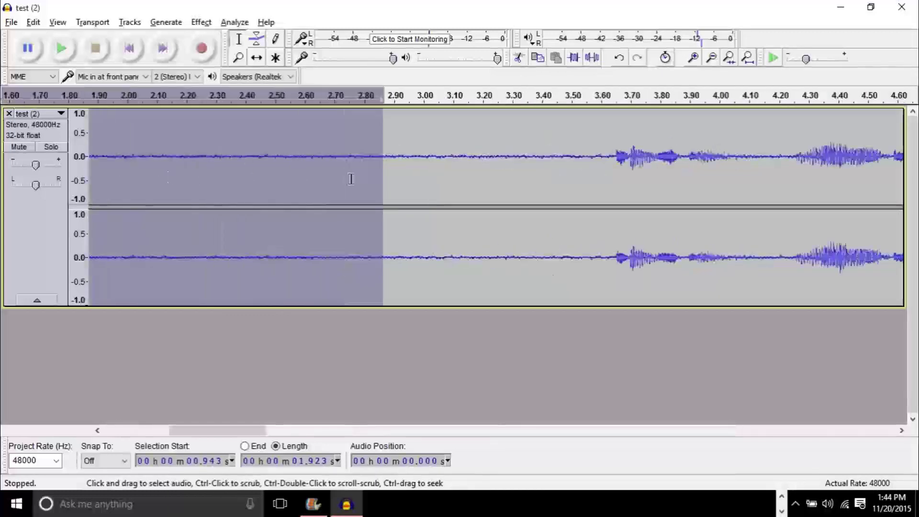
{"action": "left_click", "coordinate": [210, 423]}
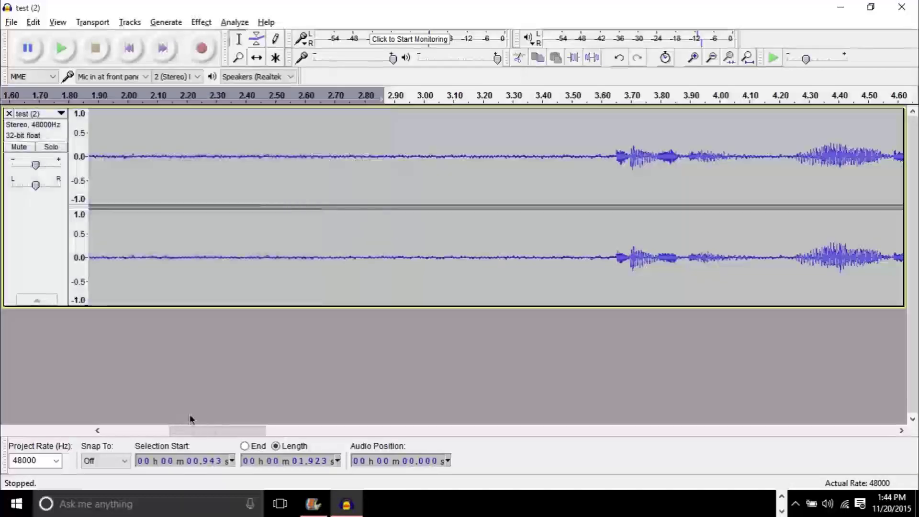
{"action": "left_click_drag", "start_coordinate": [194, 430], "coordinate": [130, 430]}
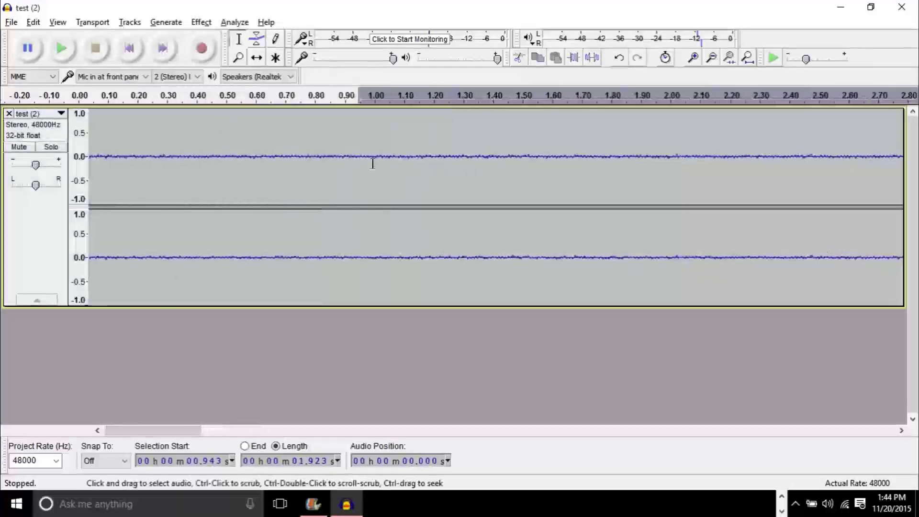
{"action": "left_click_drag", "start_coordinate": [515, 155], "coordinate": [261, 165]}
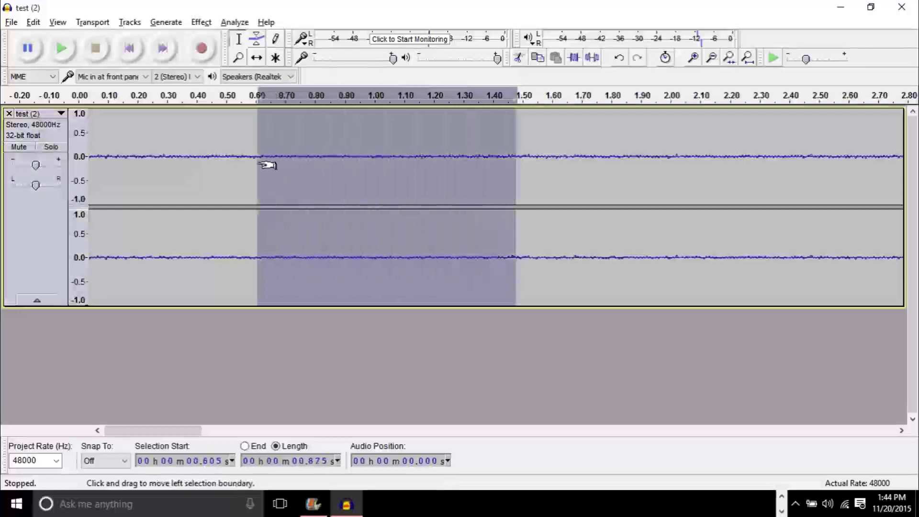
{"action": "left_click", "coordinate": [309, 169]}
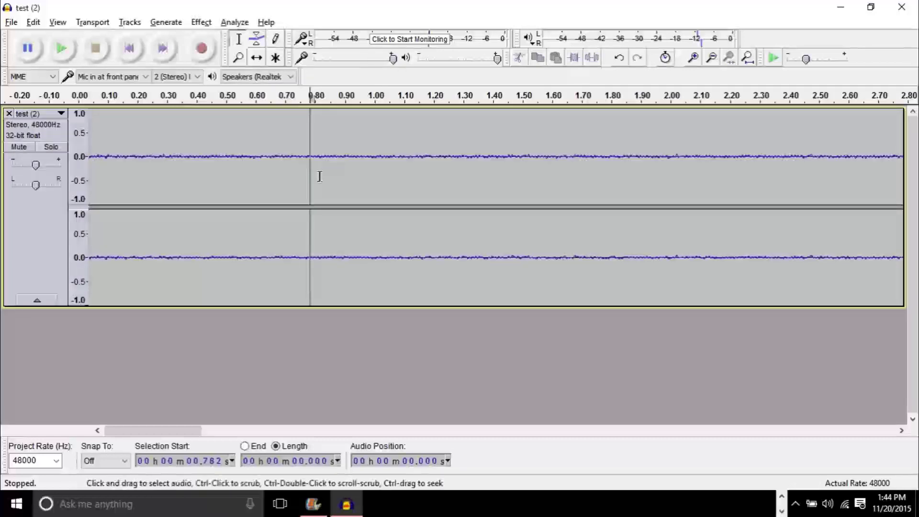
{"action": "key", "text": "ctrl+3"}
{"action": "key", "text": "ctrl+3"}
{"action": "key", "text": "ctrl+3"}
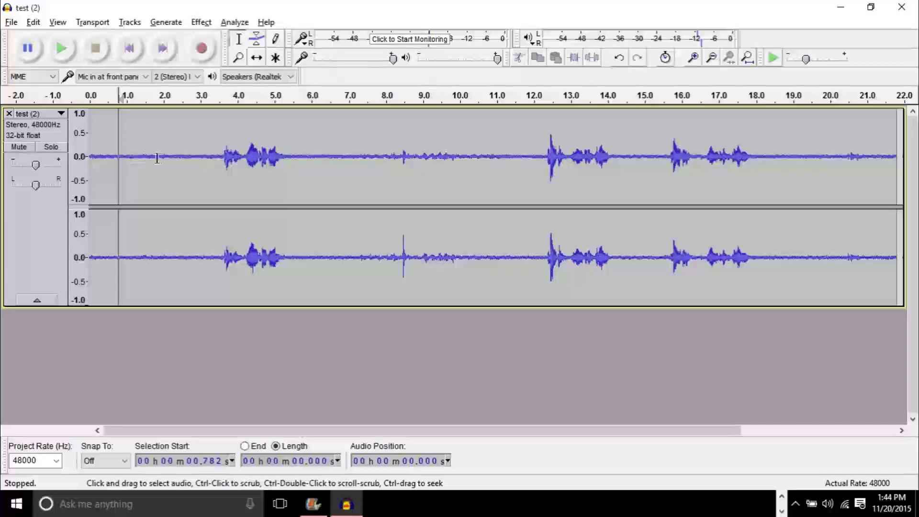
{"action": "left_click_drag", "start_coordinate": [150, 156], "coordinate": [107, 157]}
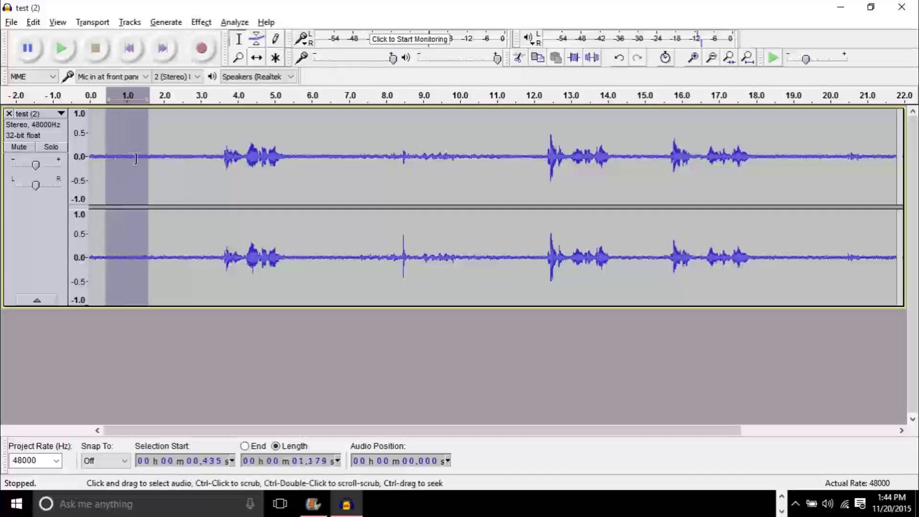
{"action": "left_click", "coordinate": [200, 24]}
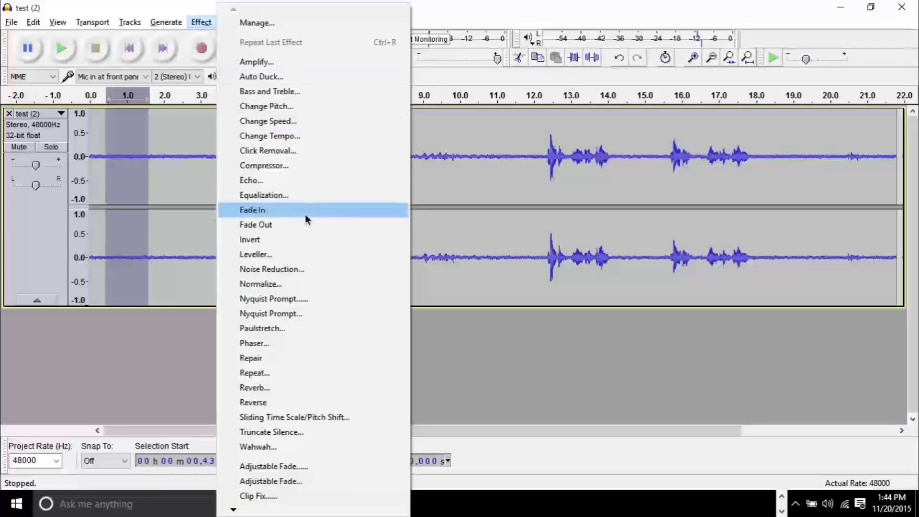
- Capture a noise profile from the 0.435–1.614 s selection in Noise Reduction, then deselect
{"action": "left_click", "coordinate": [314, 267]}
{"action": "key", "text": "alt+Tab"}
{"action": "key", "text": "alt+Tab"}
{"action": "key", "text": "alt+Tab"}
{"action": "key", "text": "alt+Tab"}
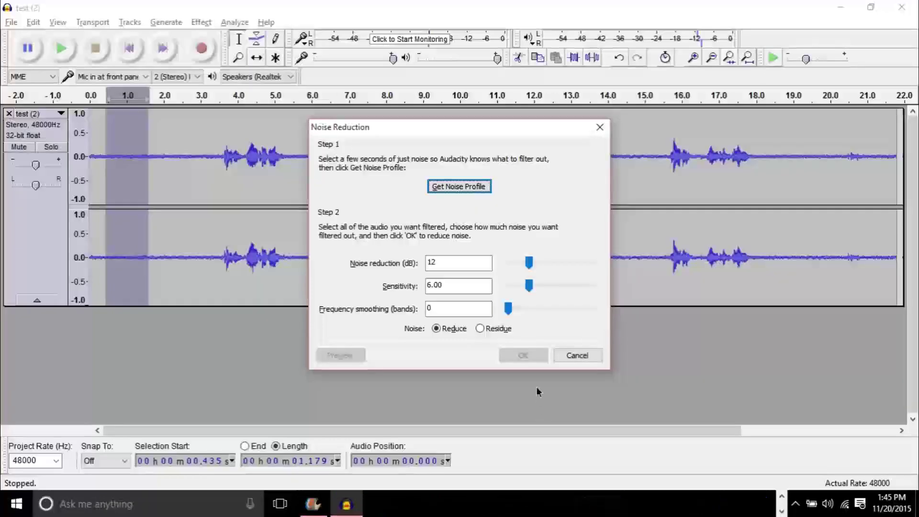
{"action": "left_click", "coordinate": [599, 127]}
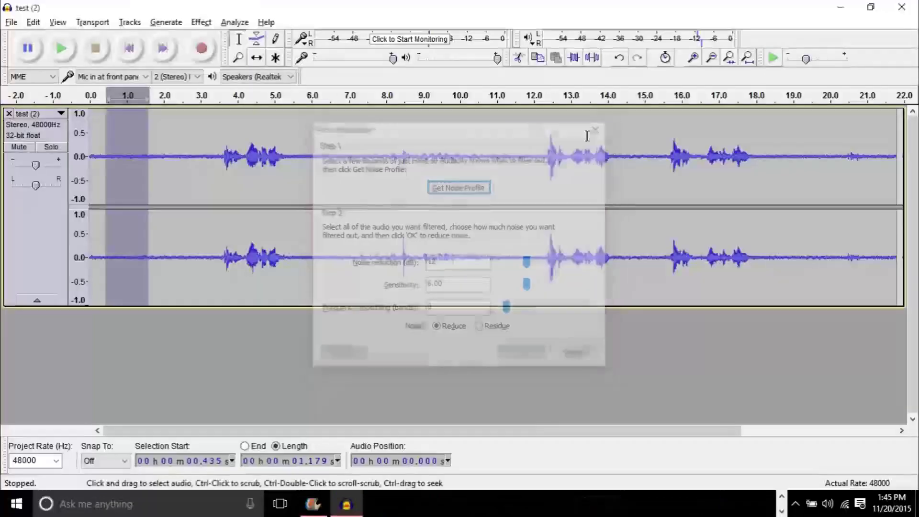
{"action": "left_click", "coordinate": [201, 24]}
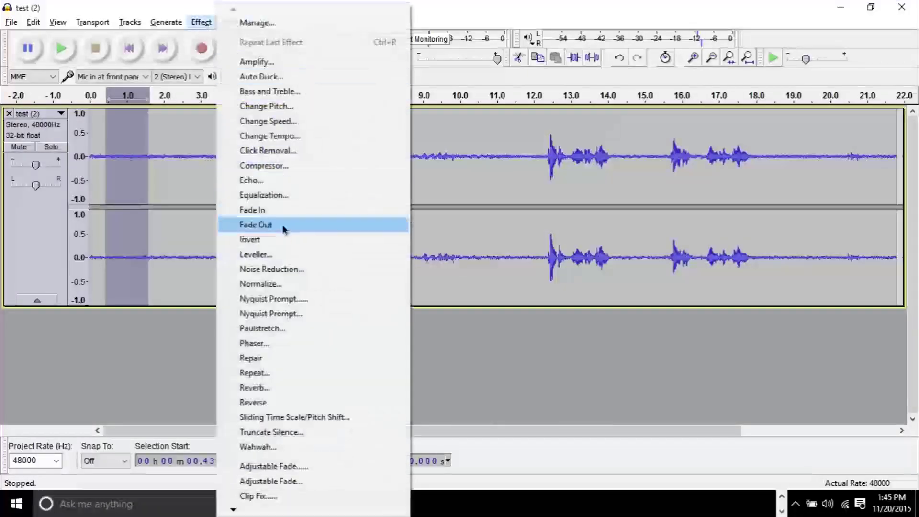
{"action": "left_click", "coordinate": [288, 269]}
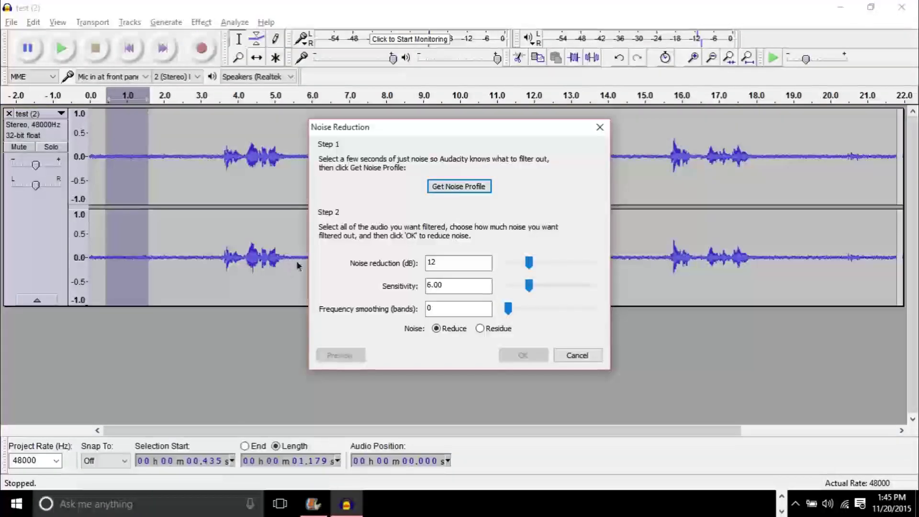
{"action": "left_click", "coordinate": [453, 189]}
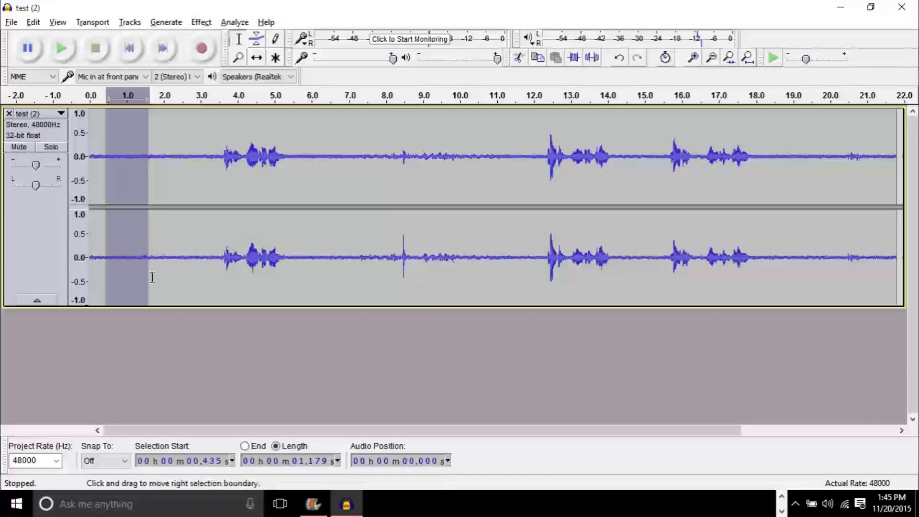
{"action": "left_click", "coordinate": [176, 319]}
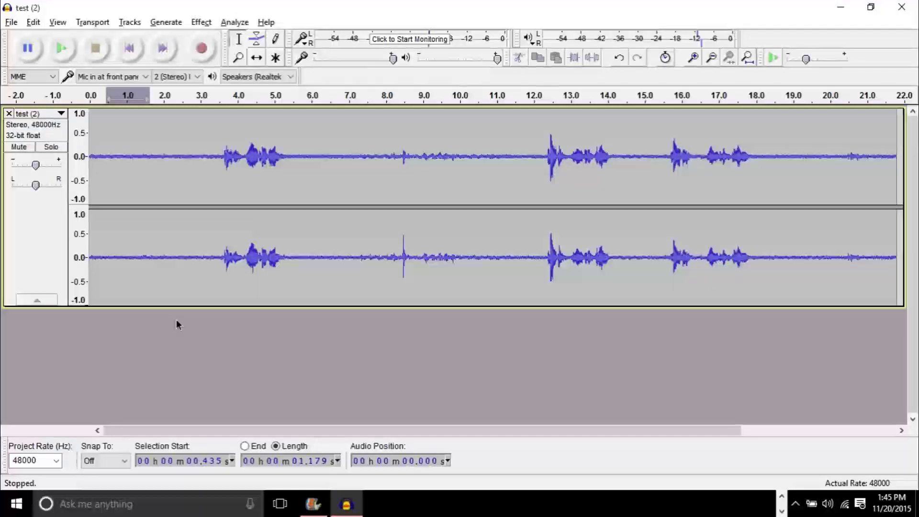
- Apply Noise Reduction to the entire track at 12 dB, sensitivity 6.00, frequency smoothing 0
{"action": "key", "text": "ctrl+a"}
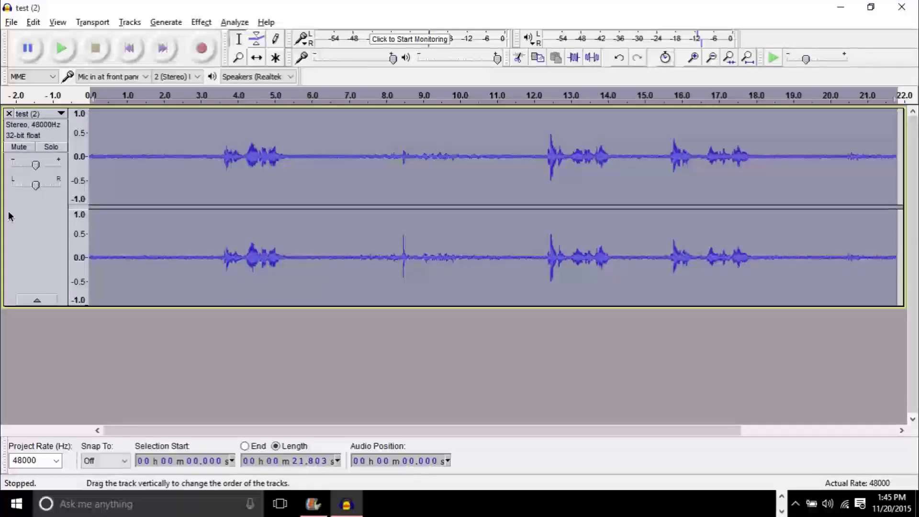
{"action": "left_click", "coordinate": [200, 22]}
{"action": "left_click", "coordinate": [296, 268]}
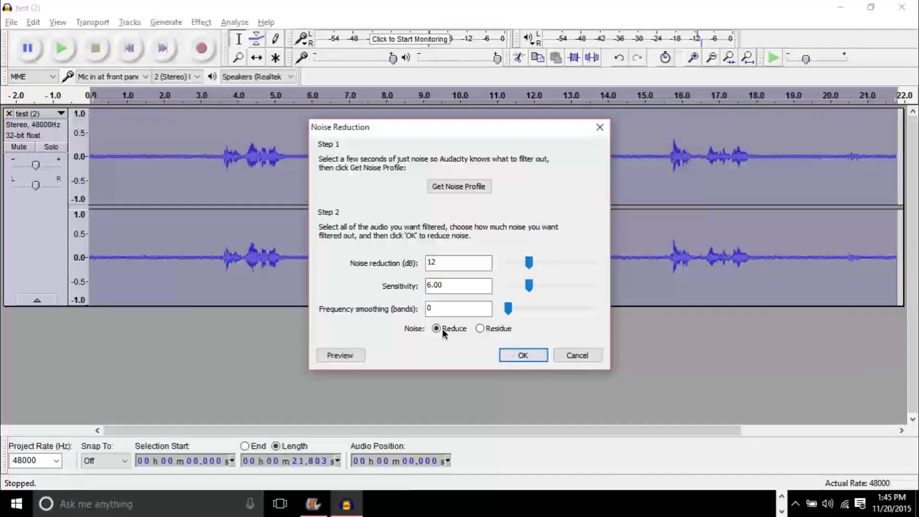
{"action": "left_click", "coordinate": [502, 355]}
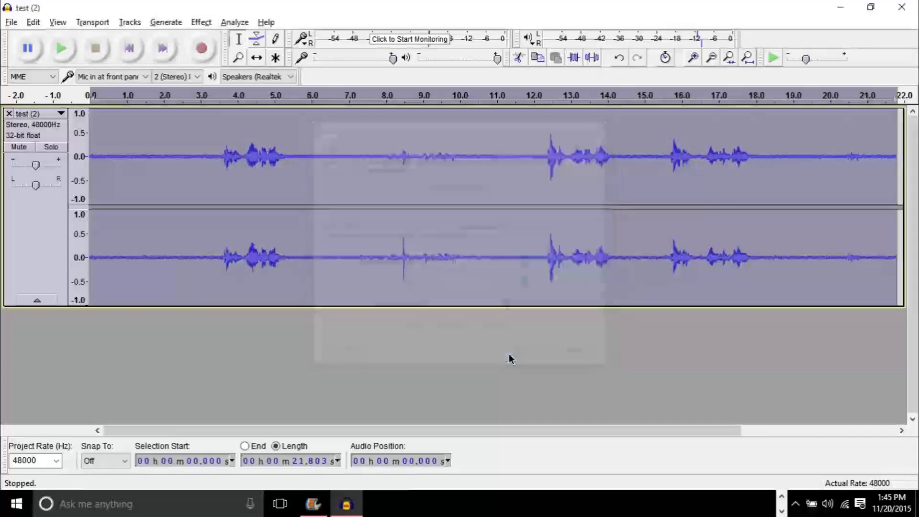
- Play back the cleaned audio starting near 1.7 s
{"action": "left_click", "coordinate": [152, 258]}
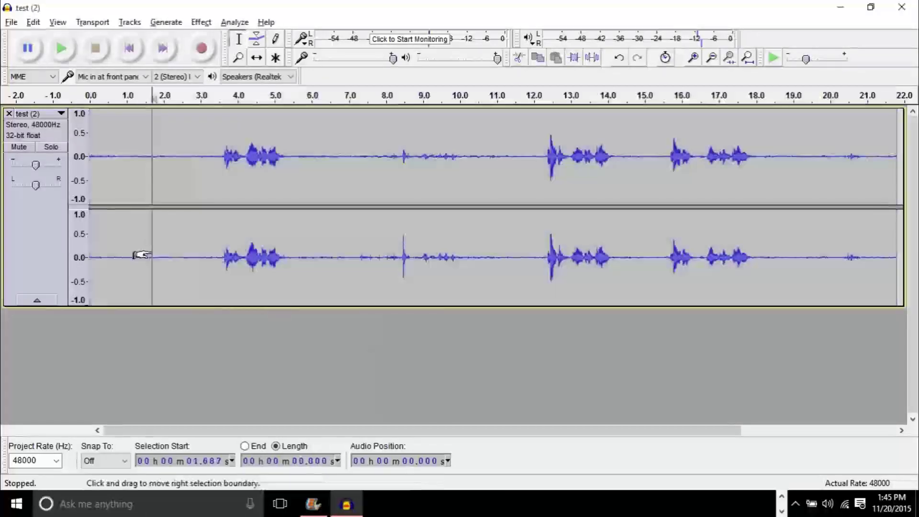
{"action": "key", "text": "space"}
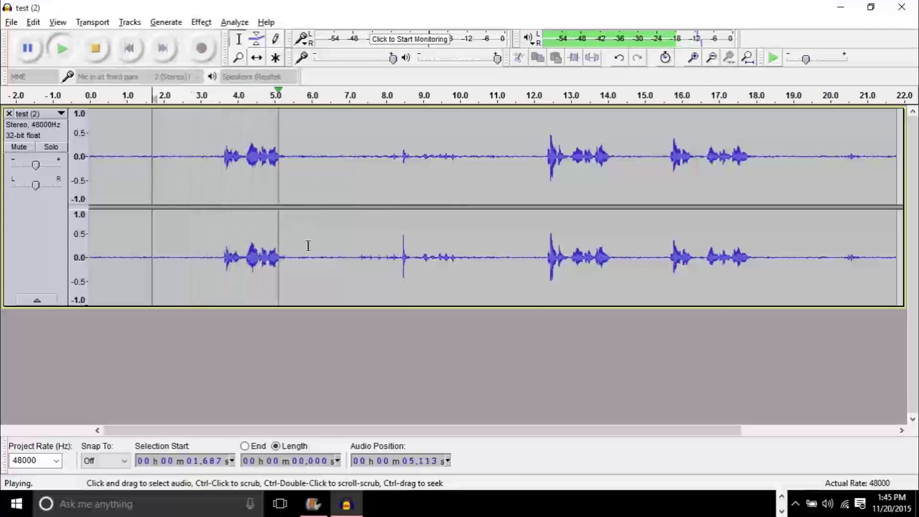
{"action": "key", "text": "space"}
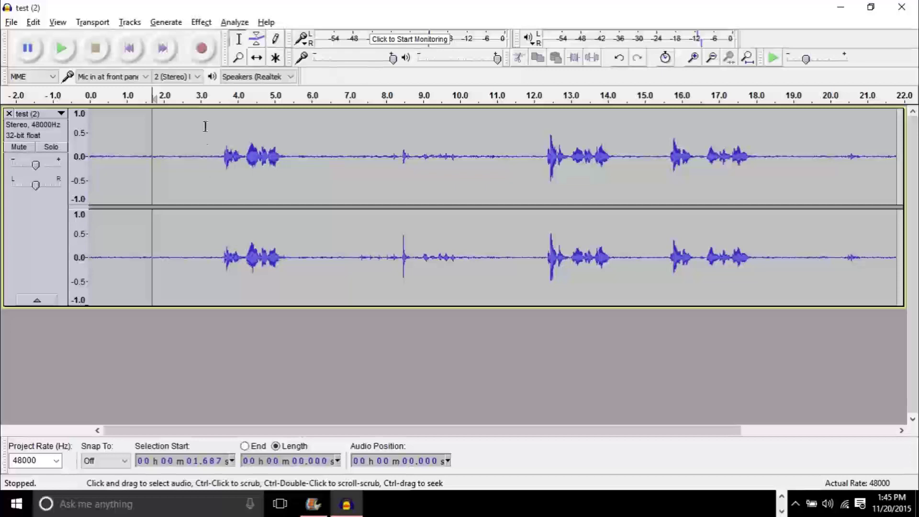
{"action": "left_click", "coordinate": [209, 27]}
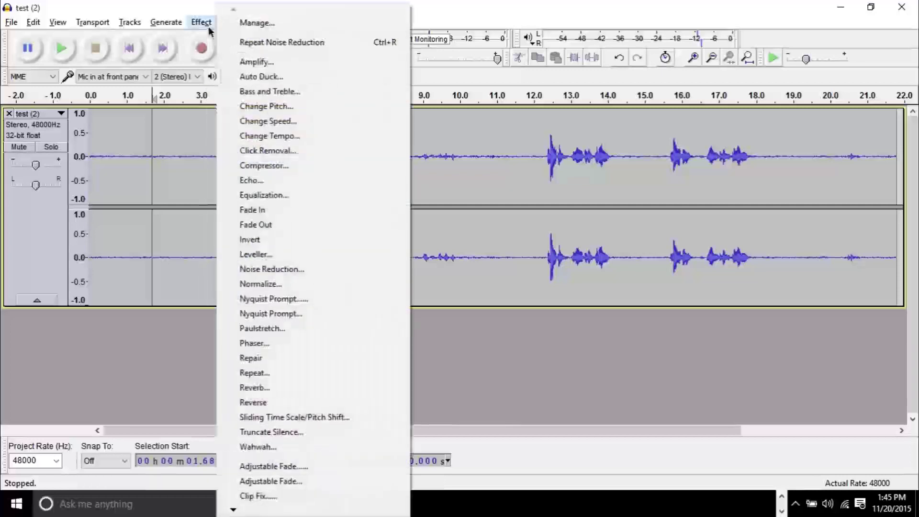
- Repeat the noise reduction and play the result from about 2.5 s
{"action": "left_click", "coordinate": [245, 43]}
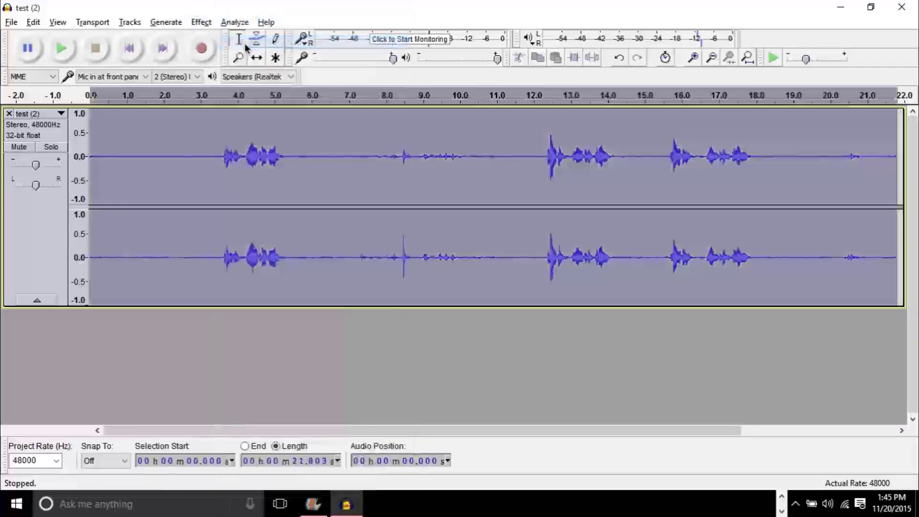
{"action": "left_click", "coordinate": [181, 154]}
{"action": "key", "text": "space"}
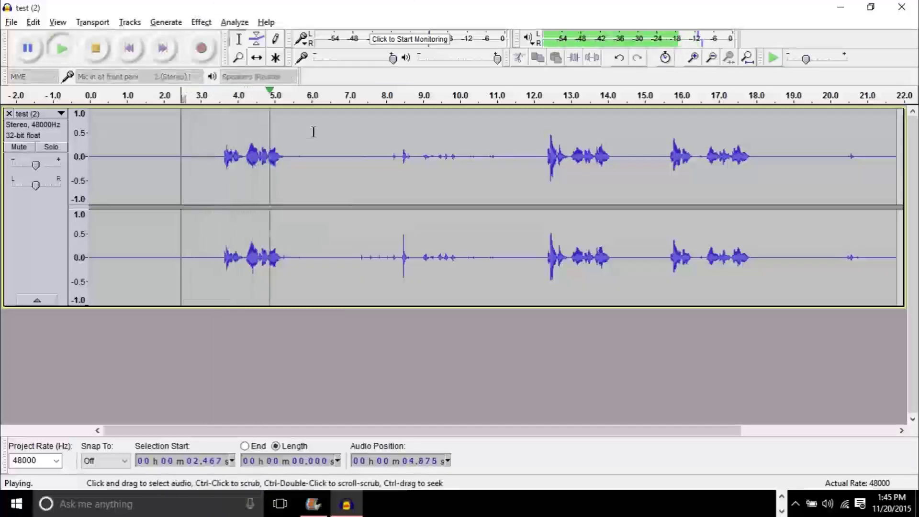
{"action": "key", "text": "space"}
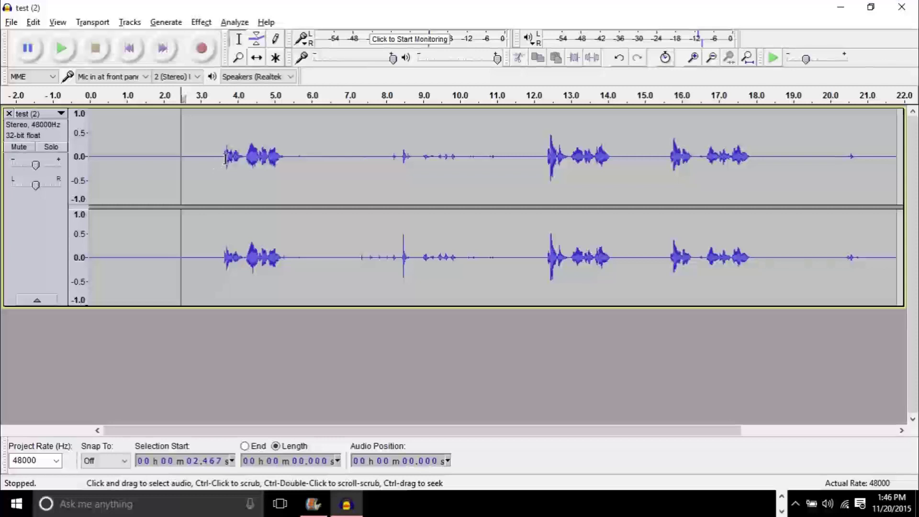
- Place the play position at about 3.1 s, just before the first speech burst
{"action": "mouse_move", "coordinate": [225, 159]}
{"action": "left_mouse_down"}
{"action": "mouse_move", "coordinate": [276, 165]}
{"action": "mouse_move", "coordinate": [220, 162]}
{"action": "left_mouse_up"}
{"action": "left_click", "coordinate": [299, 162]}
{"action": "left_click", "coordinate": [204, 163]}
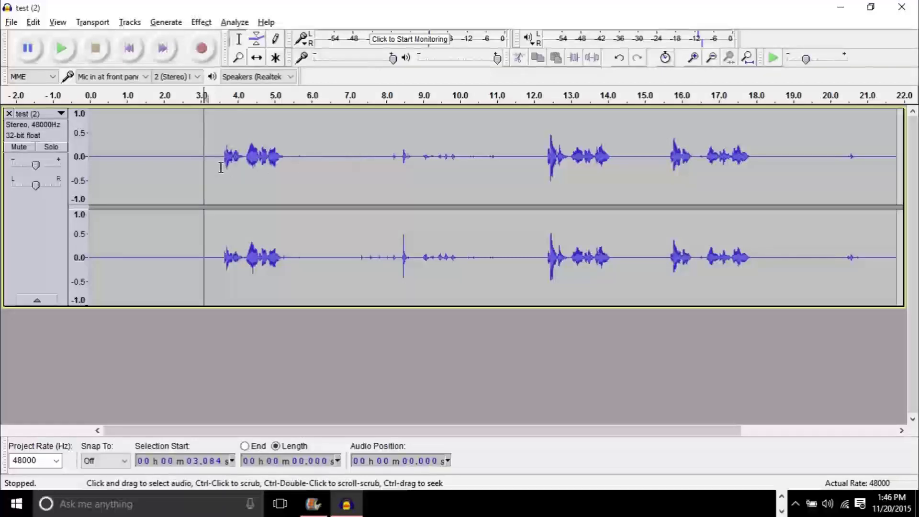
- Try selecting the 0–3.5 s noise-only opening, then reopen the Noise Reduction settings
{"action": "left_click_drag", "start_coordinate": [218, 167], "coordinate": [75, 167]}
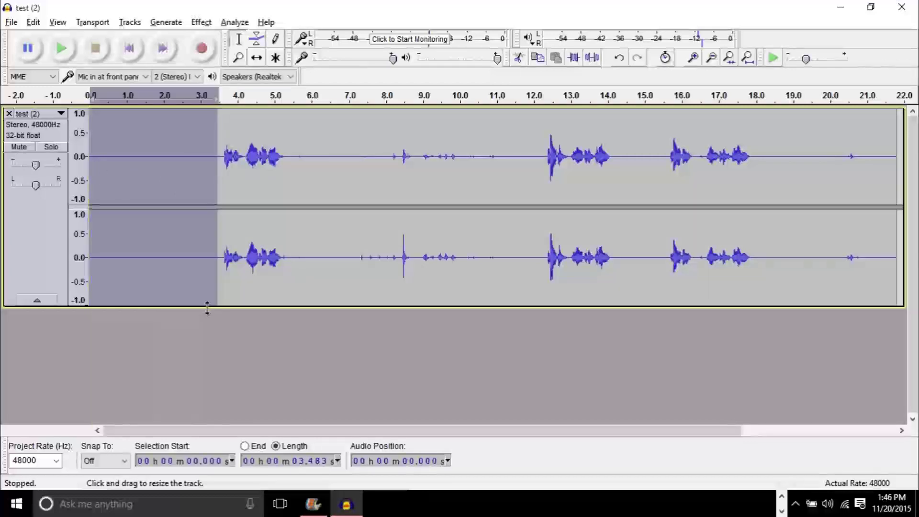
{"action": "left_click", "coordinate": [220, 164]}
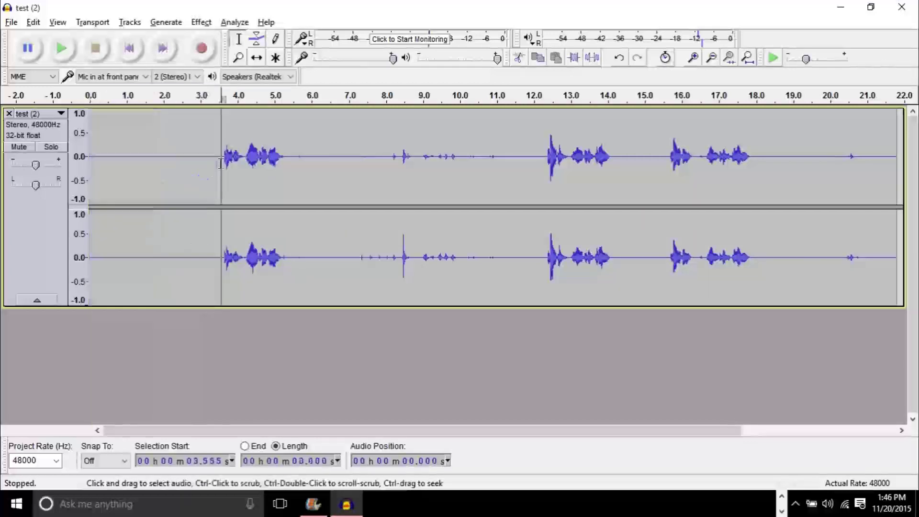
{"action": "left_click", "coordinate": [201, 23]}
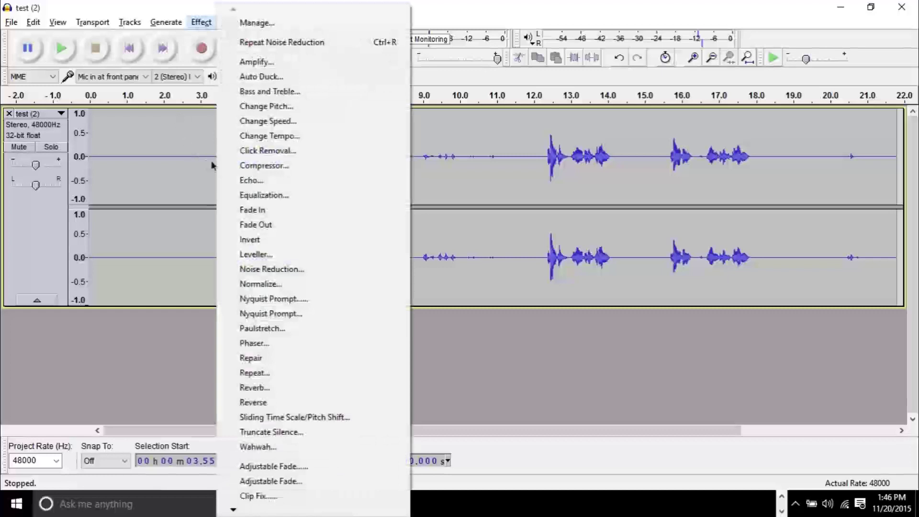
{"action": "left_click", "coordinate": [275, 268]}
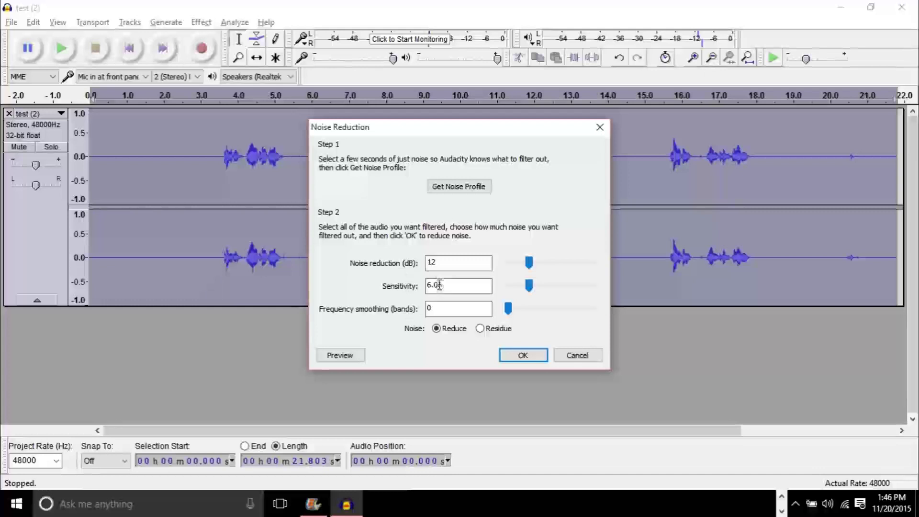
- Confirm noise reduction 12 dB and sensitivity 6.00, then apply it to the whole recording
{"action": "left_click", "coordinate": [464, 259]}
{"action": "left_click", "coordinate": [528, 263]}
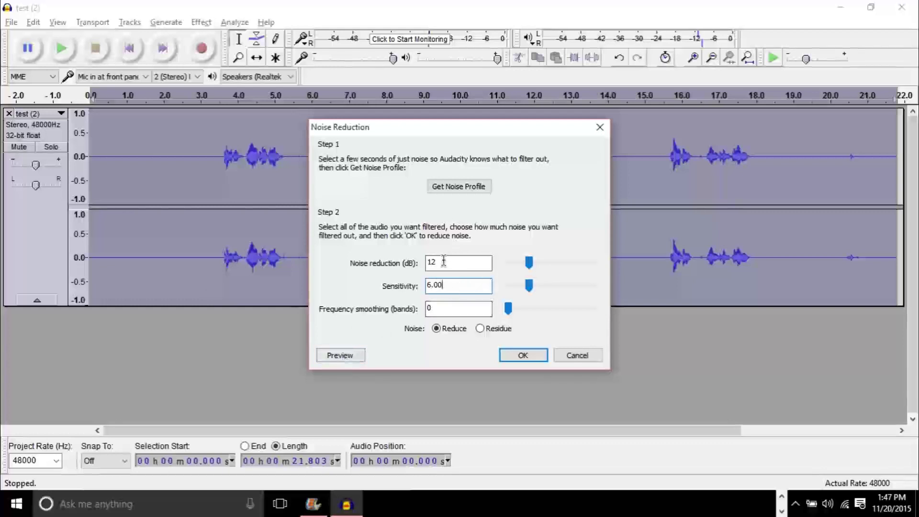
{"action": "key", "text": "shift+Tab"}
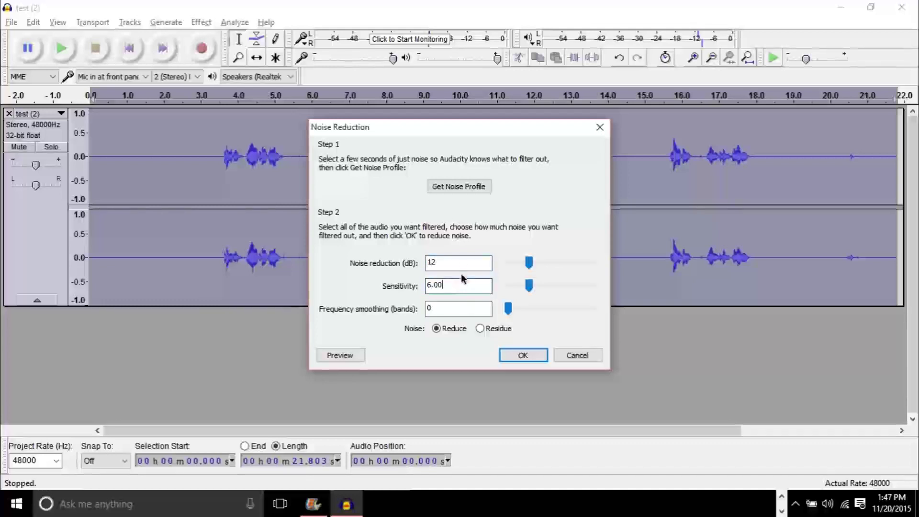
{"action": "left_click", "coordinate": [465, 289]}
{"action": "left_click_drag", "start_coordinate": [462, 287], "coordinate": [426, 290]}
{"action": "left_click", "coordinate": [435, 263]}
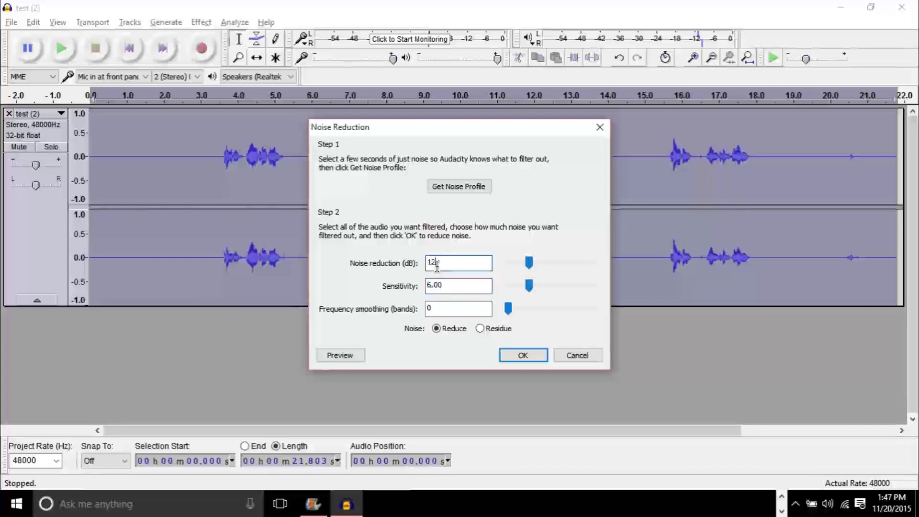
{"action": "double_click", "coordinate": [436, 264]}
{"action": "key", "text": "Tab"}
{"action": "left_click", "coordinate": [465, 262]}
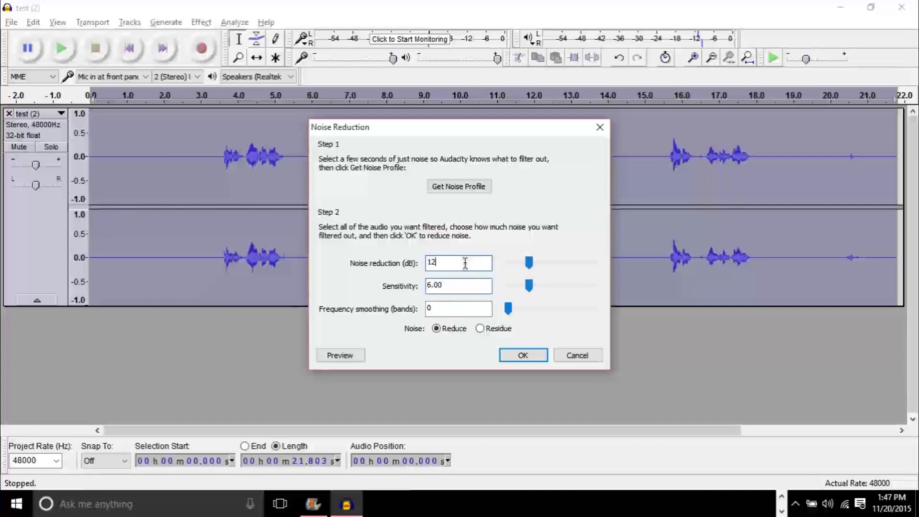
{"action": "left_click", "coordinate": [517, 355]}
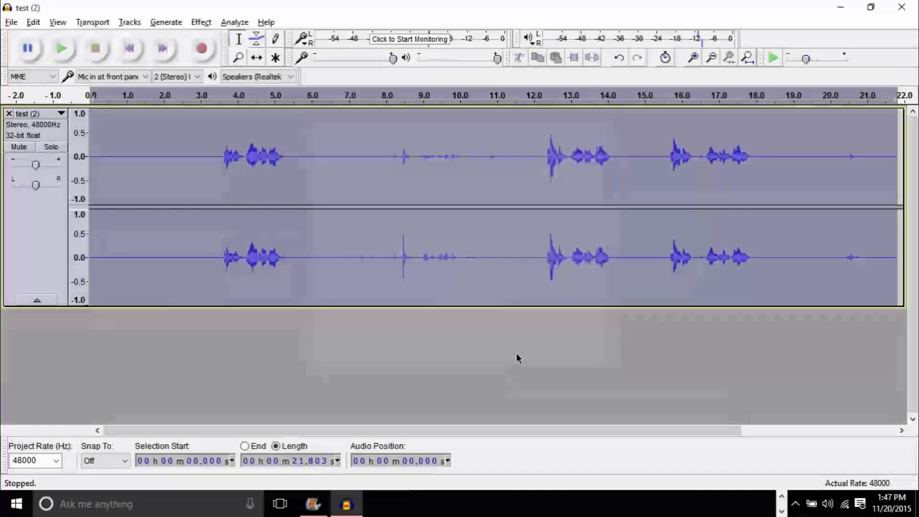
{"action": "left_click", "coordinate": [317, 257]}
{"action": "left_click_drag", "start_coordinate": [201, 245], "coordinate": [621, 271]}
{"action": "key", "text": "space"}
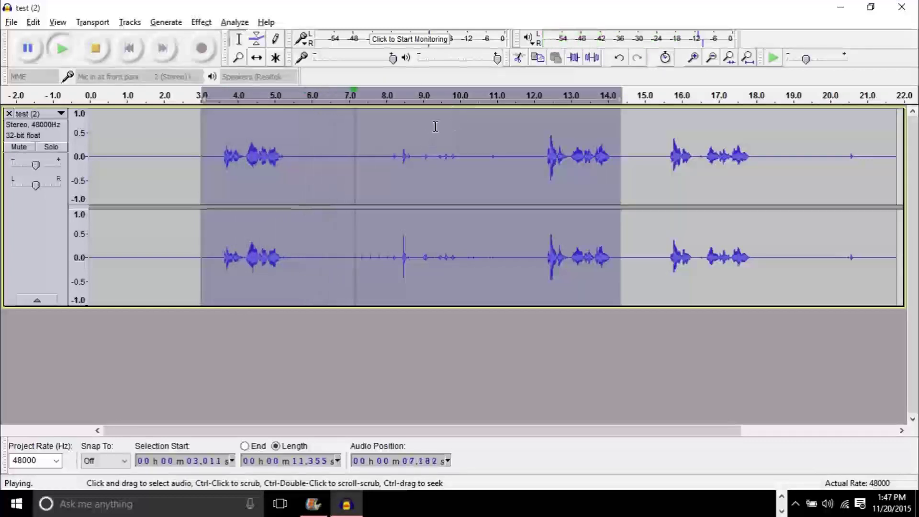
{"action": "key", "text": "space"}
{"action": "left_click", "coordinate": [357, 358]}
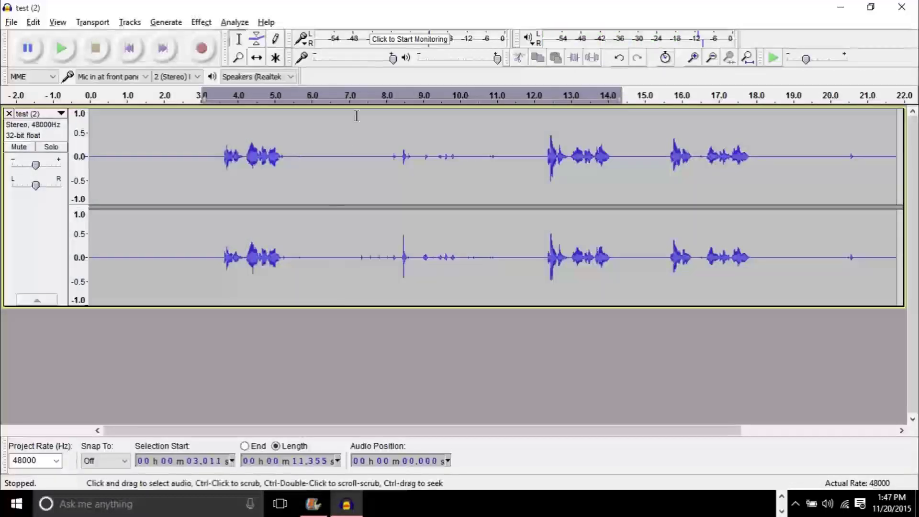
{"action": "left_click_drag", "start_coordinate": [214, 161], "coordinate": [280, 258]}
{"action": "left_click", "coordinate": [308, 311]}
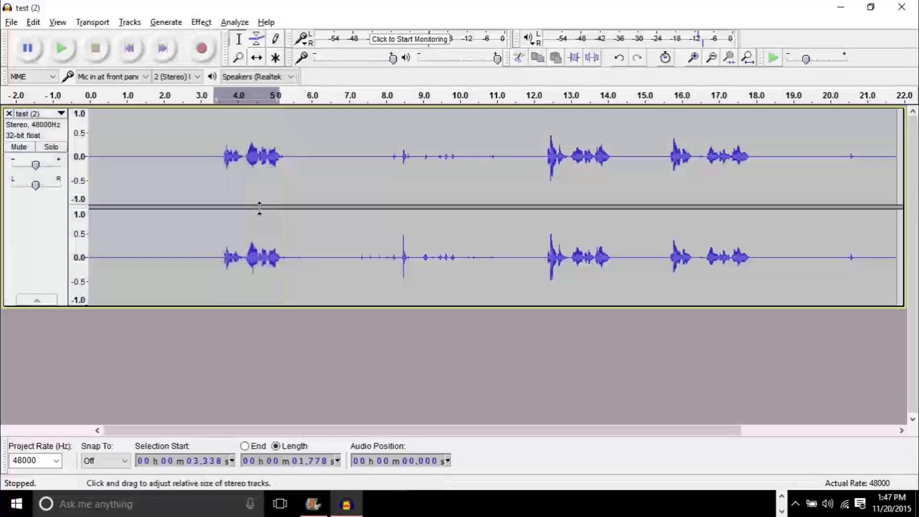
{"action": "key", "text": "alt+Tab"}
{"action": "key", "text": "Tab"}
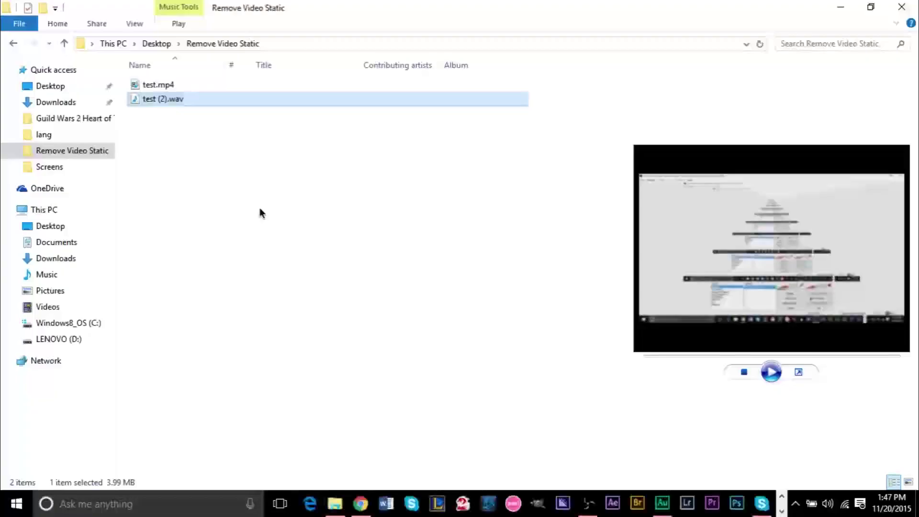
{"action": "left_click", "coordinate": [159, 87]}
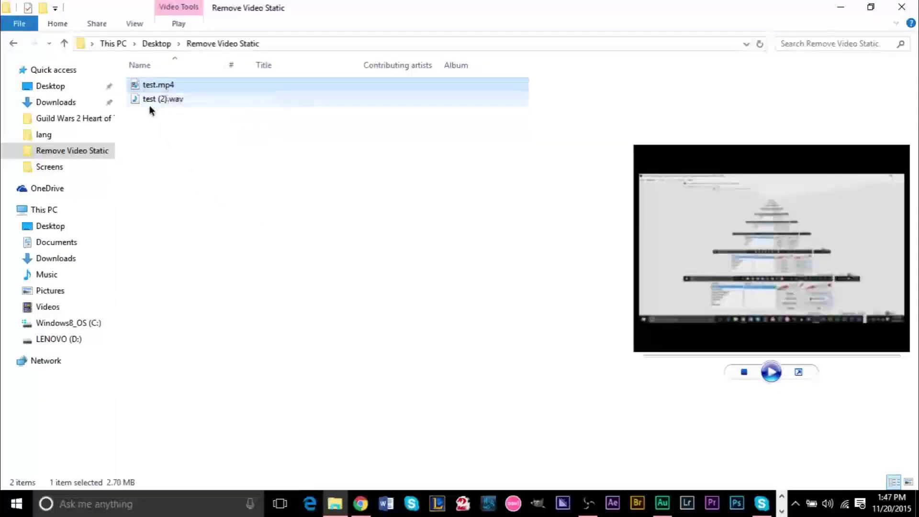
{"action": "left_click", "coordinate": [158, 102]}
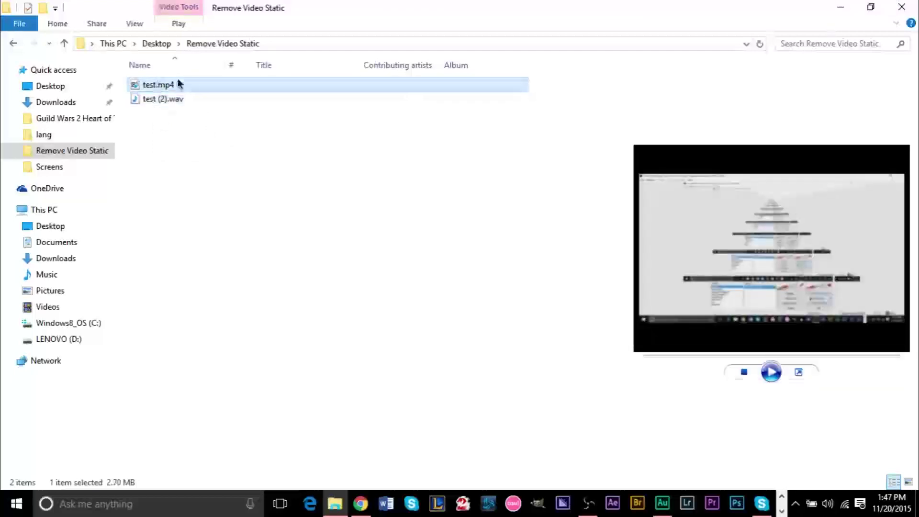
{"action": "mouse_move", "coordinate": [147, 87]}
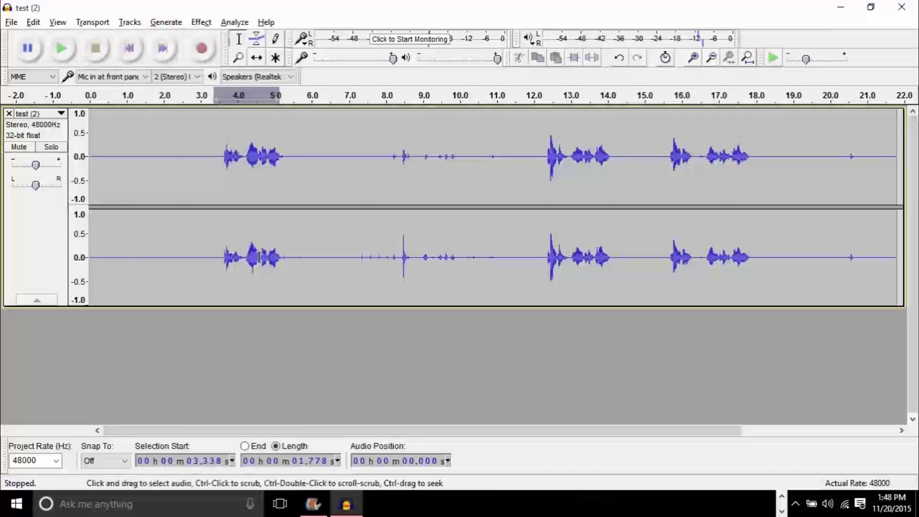
- Export the audio as 'new test' WAV, accepting the default metadata
{"action": "left_click", "coordinate": [11, 23]}
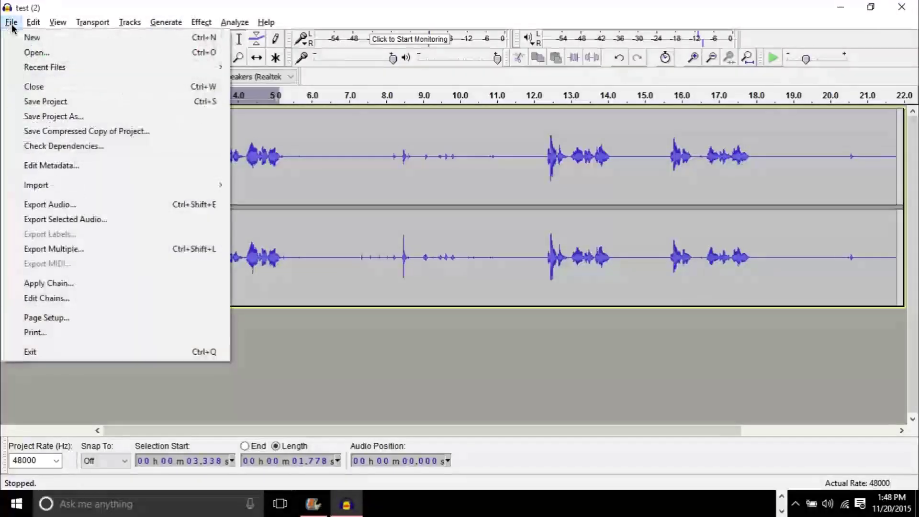
{"action": "left_click", "coordinate": [76, 205]}
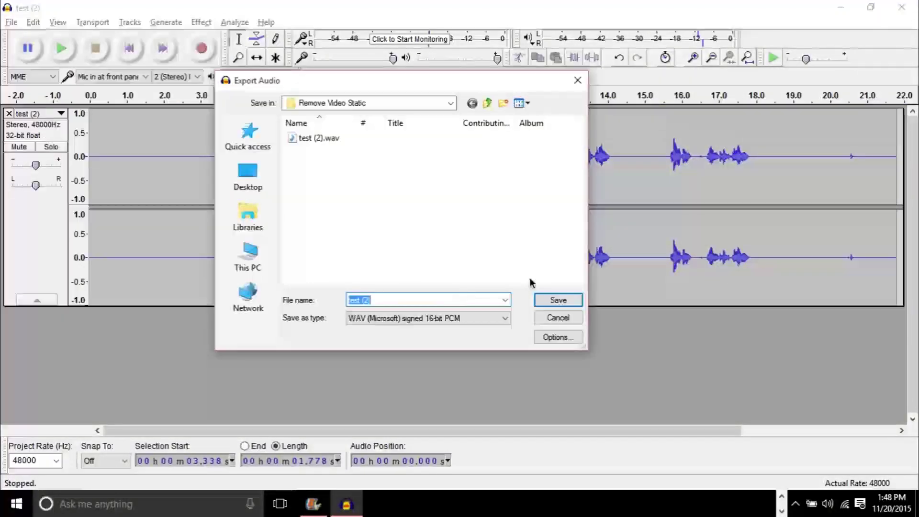
{"action": "type", "text": "new test"}
{"action": "key", "text": "Return"}
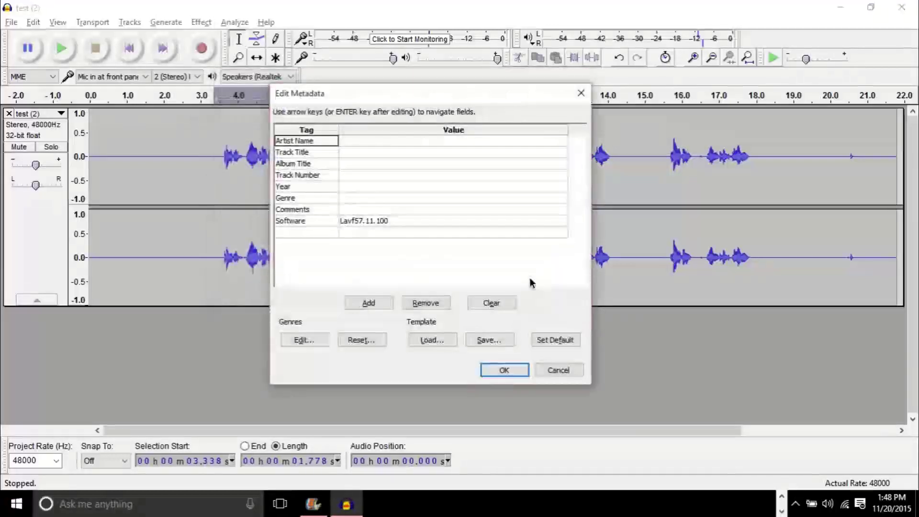
{"action": "left_click", "coordinate": [505, 371]}
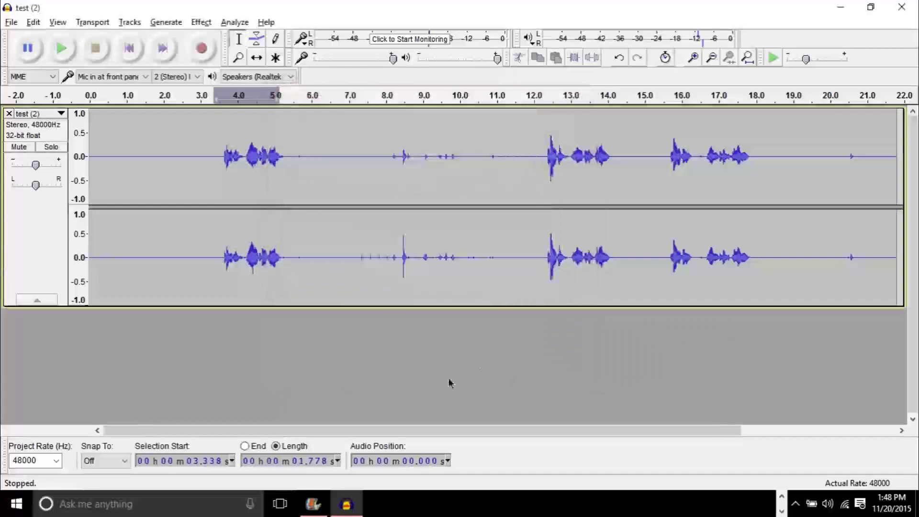
- Compare new test.wav against test (2).wav and test.mp4 in the Remove Video Static folder
{"action": "key", "text": "alt+Tab"}
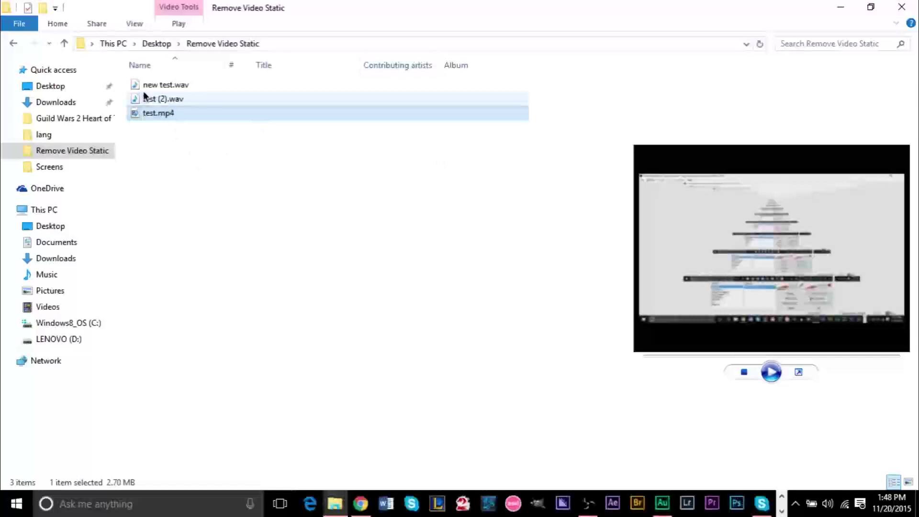
{"action": "left_click", "coordinate": [168, 100]}
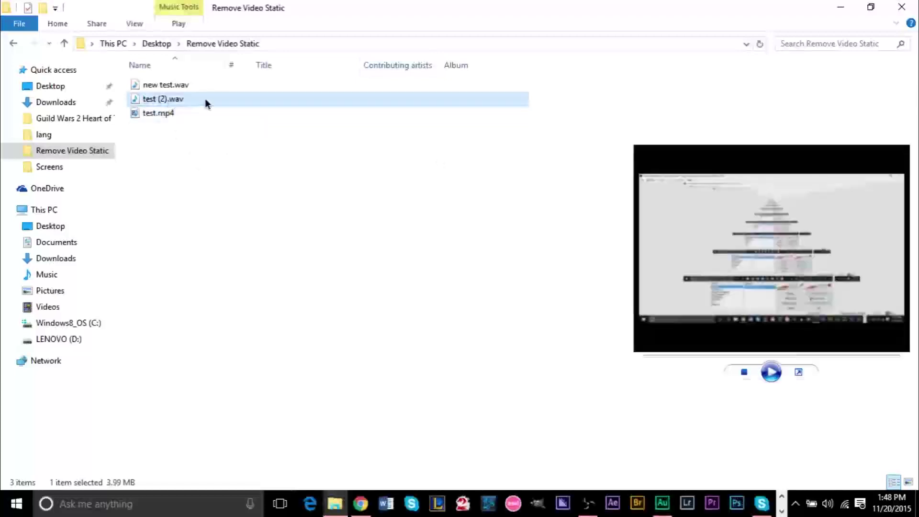
{"action": "left_click", "coordinate": [170, 85]}
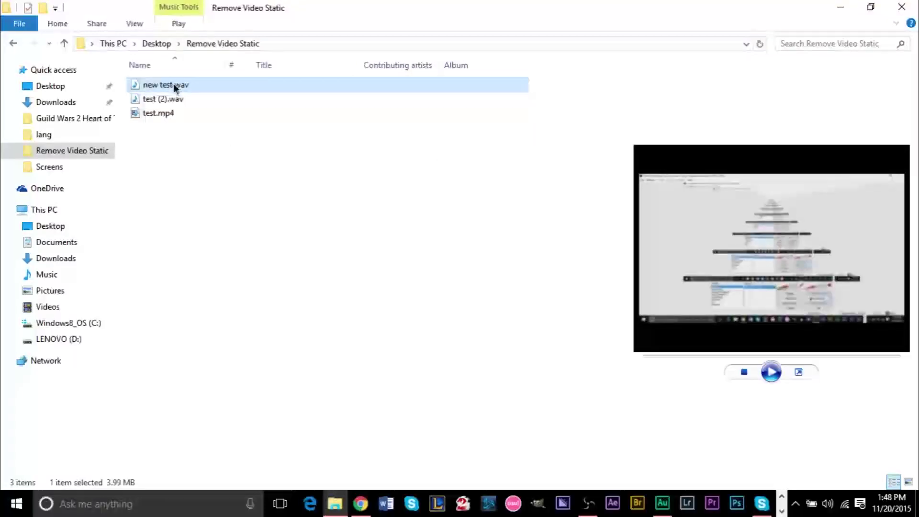
{"action": "left_click", "coordinate": [162, 119]}
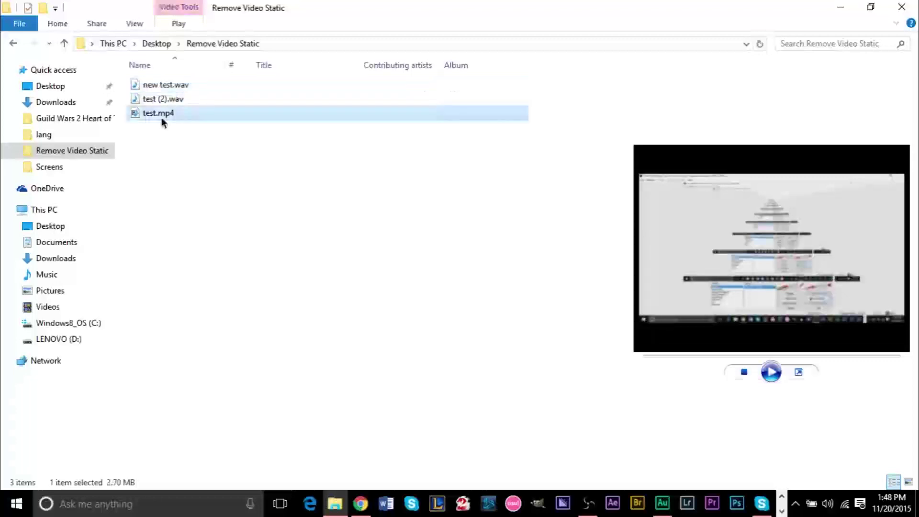
{"action": "left_click", "coordinate": [164, 86]}
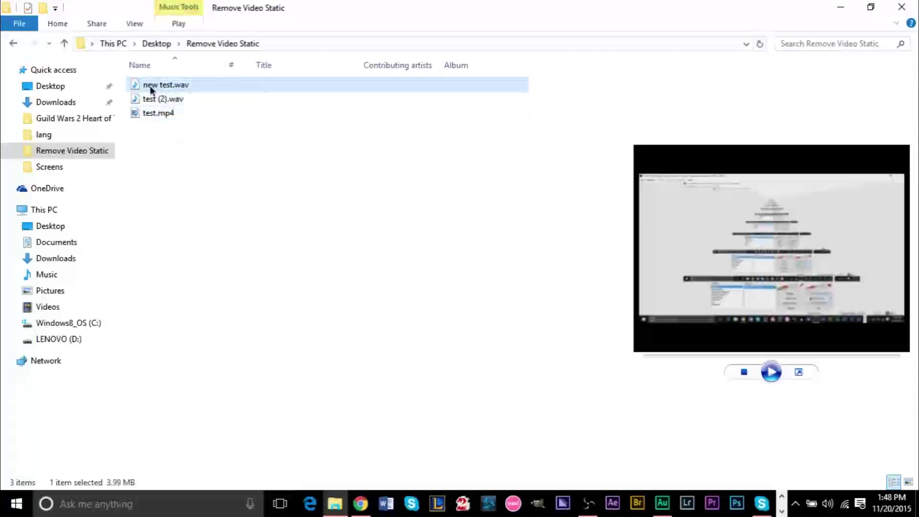
{"action": "left_click", "coordinate": [158, 113]}
- Drag test.mp4 from the Remove Video Static folder onto the Movie Maker storyboard
{"action": "key", "text": "alt+Tab"}
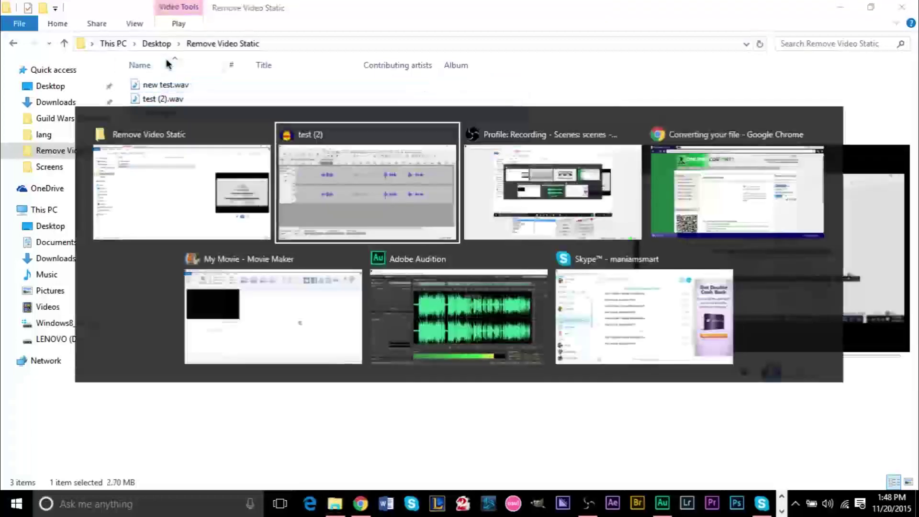
{"action": "key", "text": "alt+Tab"}
{"action": "key", "text": "alt+Tab"}
{"action": "key", "text": "alt+Tab"}
{"action": "key", "text": "alt+Tab"}
{"action": "key", "text": "alt+Tab"}
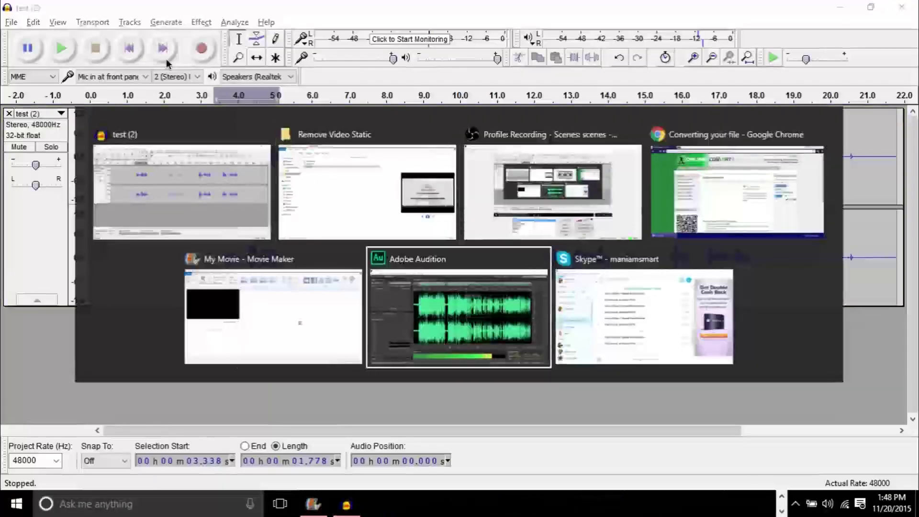
{"action": "key", "text": "alt+Tab"}
{"action": "key", "text": "alt+Tab"}
{"action": "key", "text": "alt+Tab"}
{"action": "key", "text": "alt+Tab"}
{"action": "key", "text": "alt+Tab"}
{"action": "key", "text": "alt+Tab"}
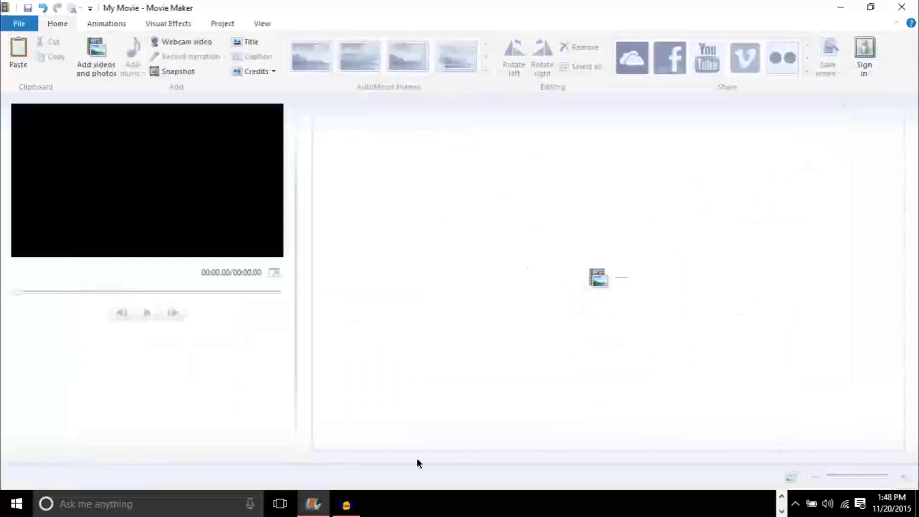
{"action": "key", "text": "alt+Tab"}
{"action": "key", "text": "alt+Tab"}
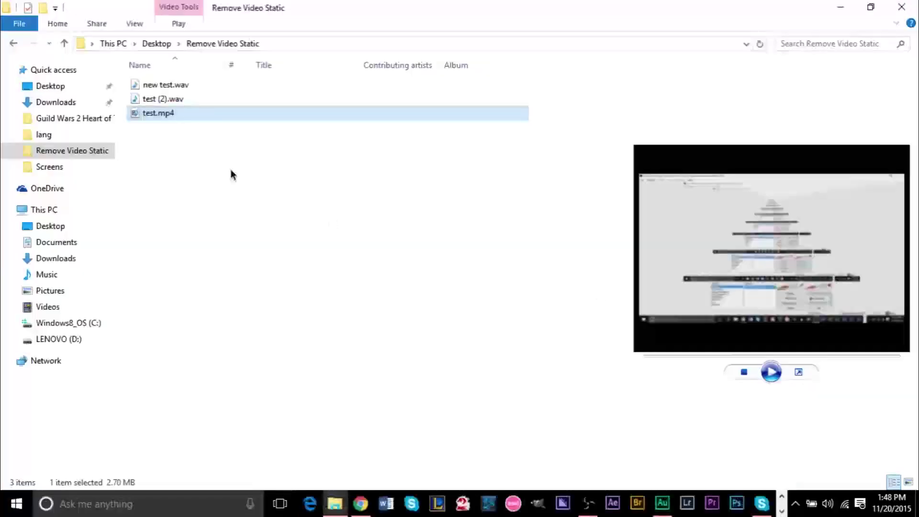
{"action": "left_click_drag", "start_coordinate": [137, 116], "coordinate": [392, 193]}
{"action": "key", "text": "alt+Tab"}
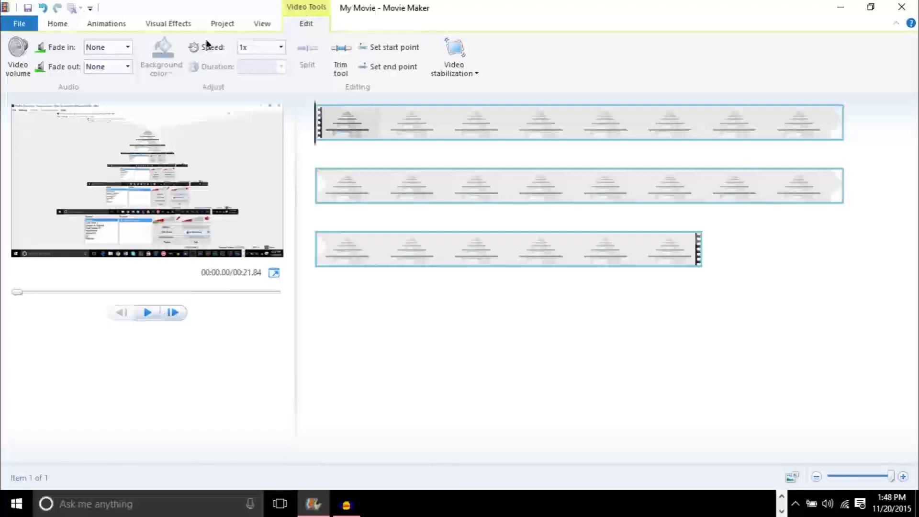
- Drag the test.mp4 clip's Video volume slider to minimum and preview the now-silent clip
{"action": "left_click", "coordinate": [17, 47]}
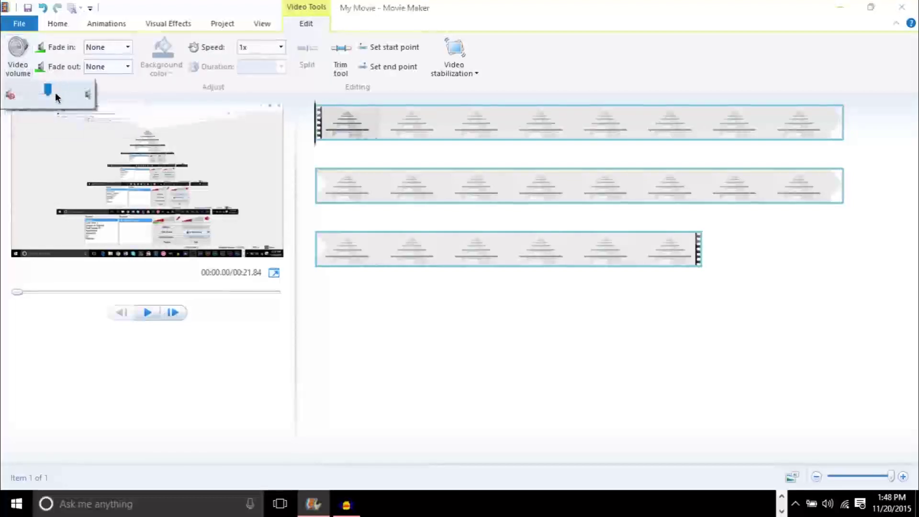
{"action": "left_click", "coordinate": [48, 96]}
{"action": "left_click_drag", "start_coordinate": [48, 94], "coordinate": [6, 100]}
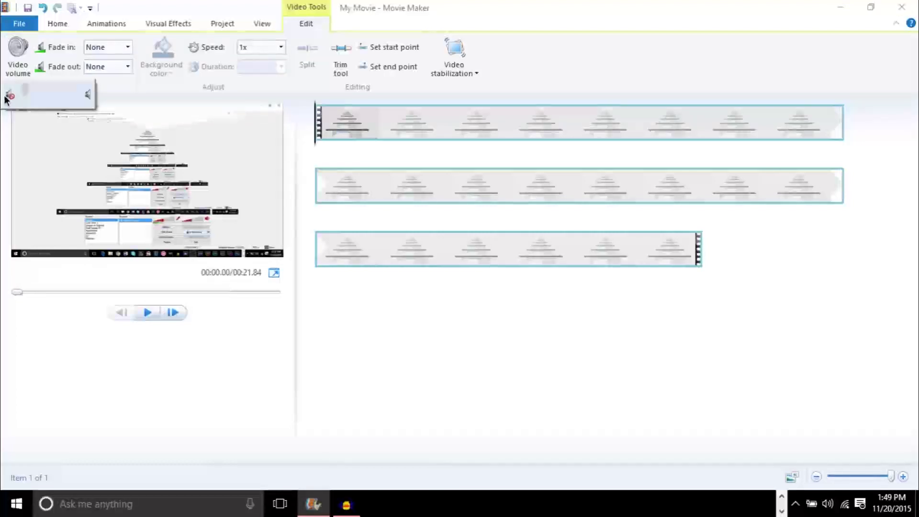
{"action": "left_click", "coordinate": [26, 95]}
{"action": "left_click", "coordinate": [374, 285]}
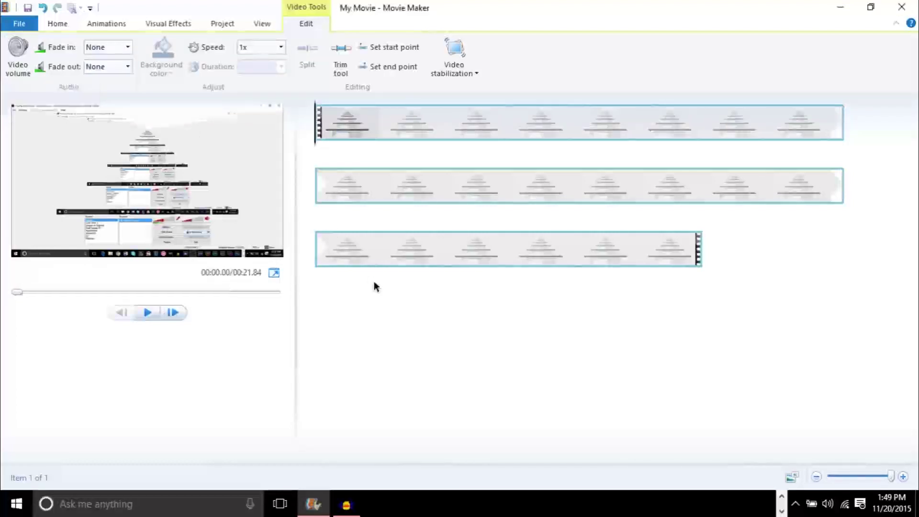
{"action": "key", "text": "space"}
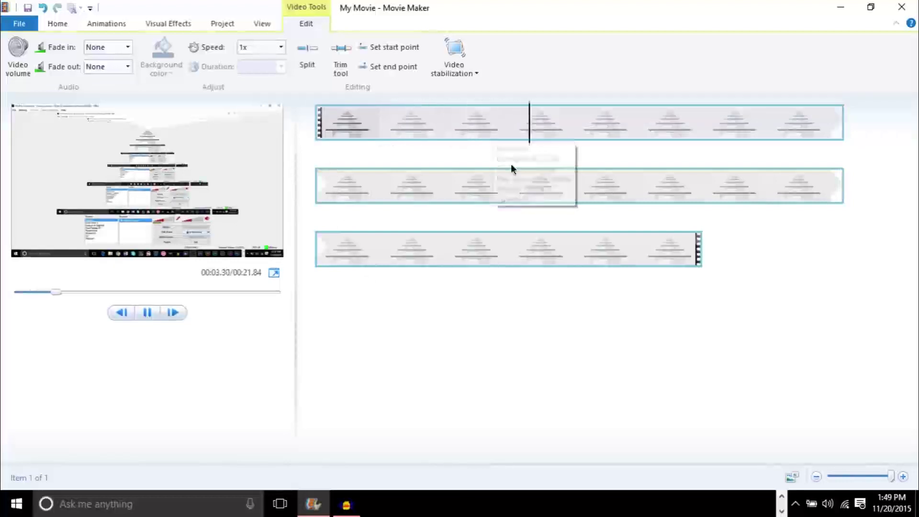
{"action": "key", "text": "space"}
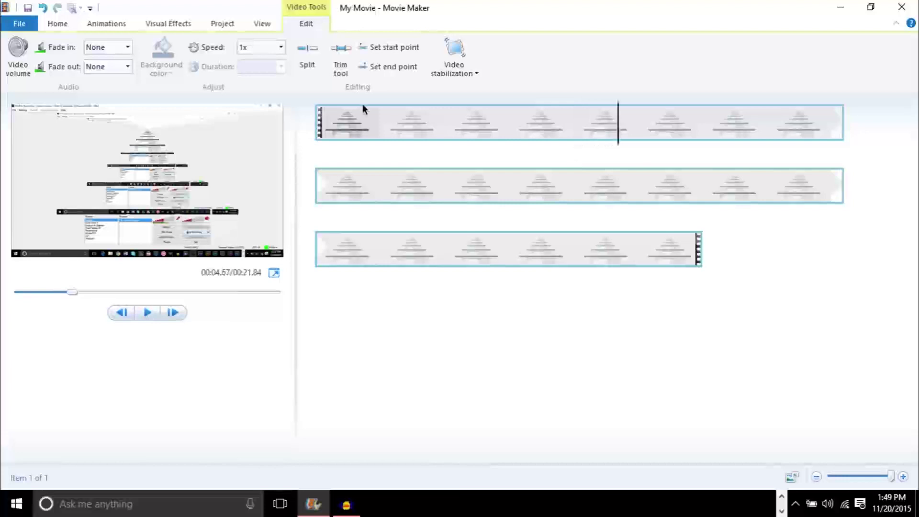
- Drag new test.wav from the Remove Video Static folder onto the storyboard as music
{"action": "left_click", "coordinate": [60, 25]}
{"action": "key", "text": "alt+Tab"}
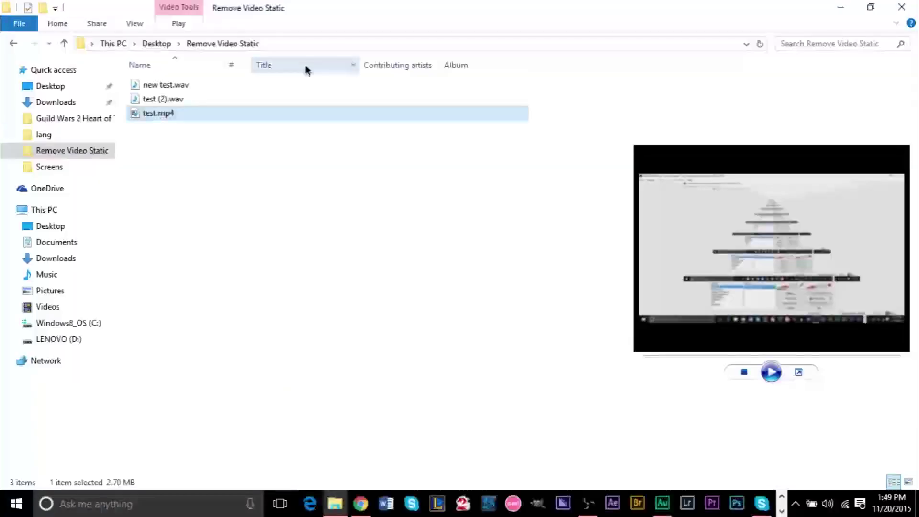
{"action": "left_click", "coordinate": [180, 150]}
{"action": "left_click", "coordinate": [167, 84]}
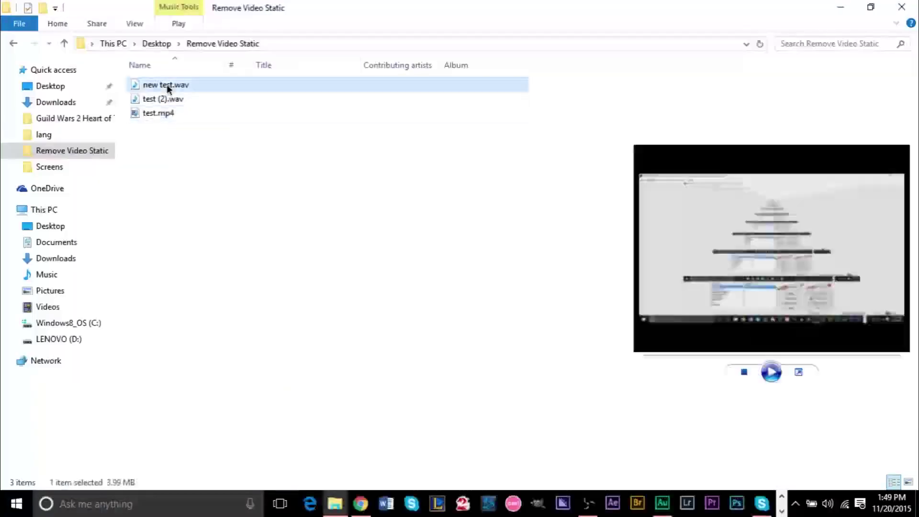
{"action": "left_click_drag", "start_coordinate": [148, 88], "coordinate": [311, 152]}
{"action": "key", "text": "alt+Tab"}
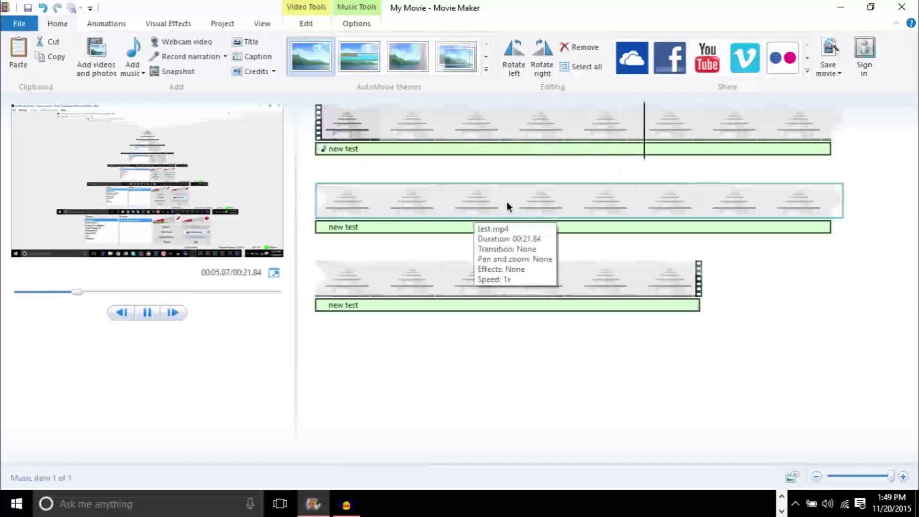
- Preview the movie with its new test music and select the music track
{"action": "left_click", "coordinate": [446, 206]}
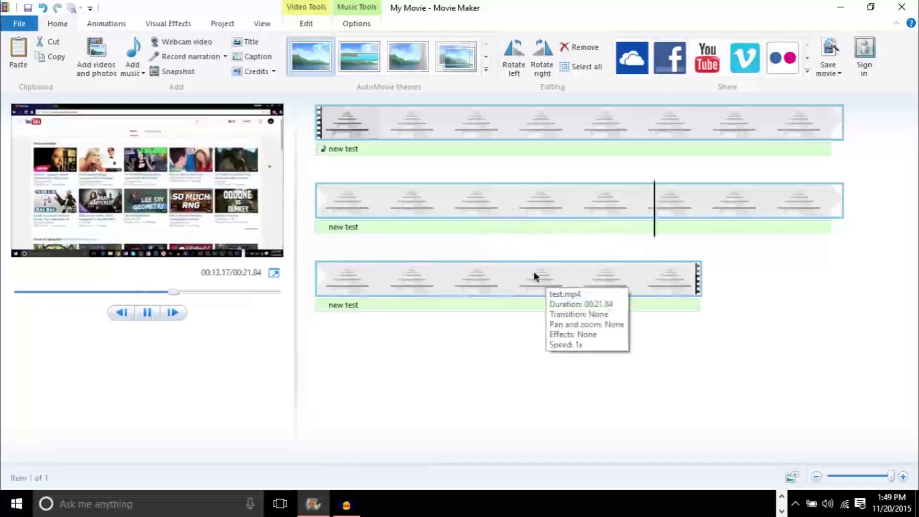
{"action": "key", "text": "space"}
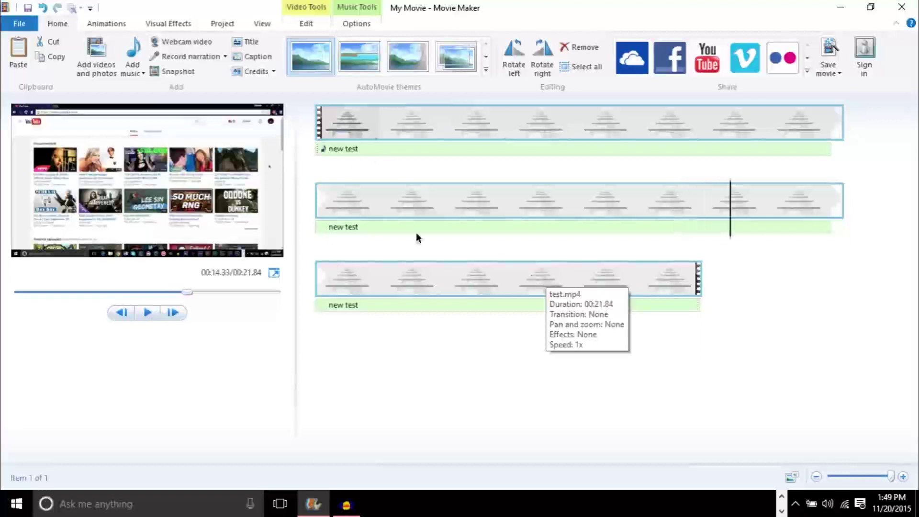
{"action": "left_click", "coordinate": [359, 151]}
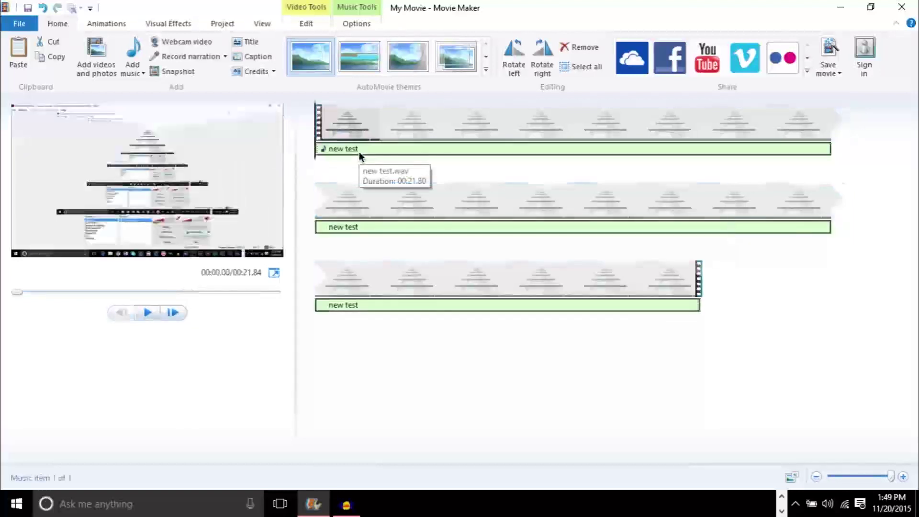
- Remove the pasted web-address caption, then show the File menu's Save movie presets
{"action": "left_click", "coordinate": [18, 53]}
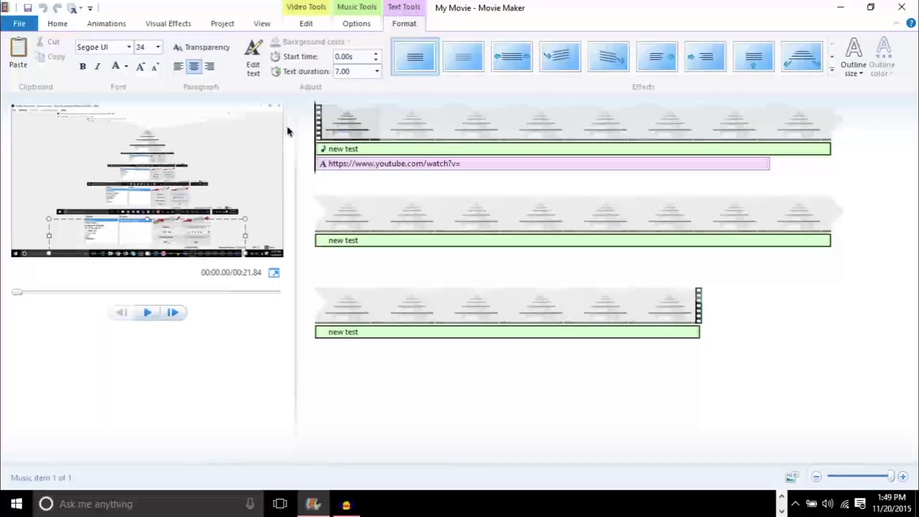
{"action": "left_click", "coordinate": [352, 168]}
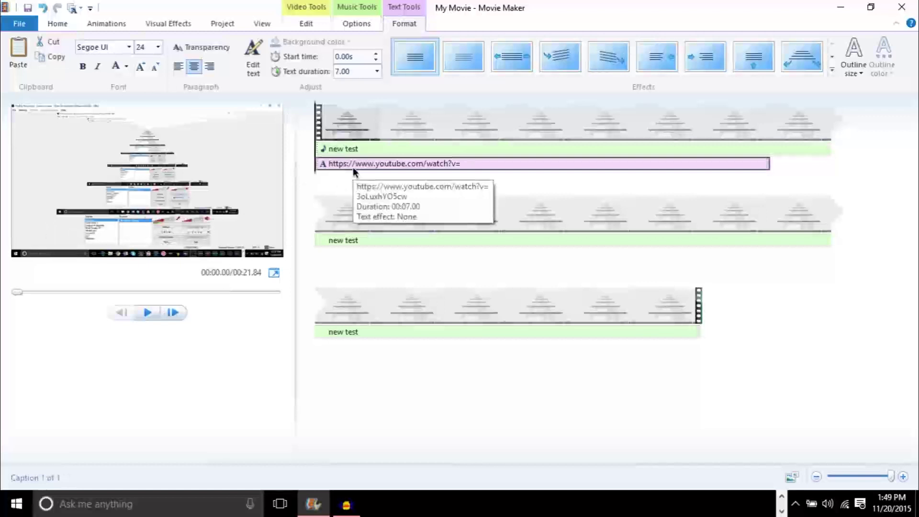
{"action": "right_click", "coordinate": [353, 167]}
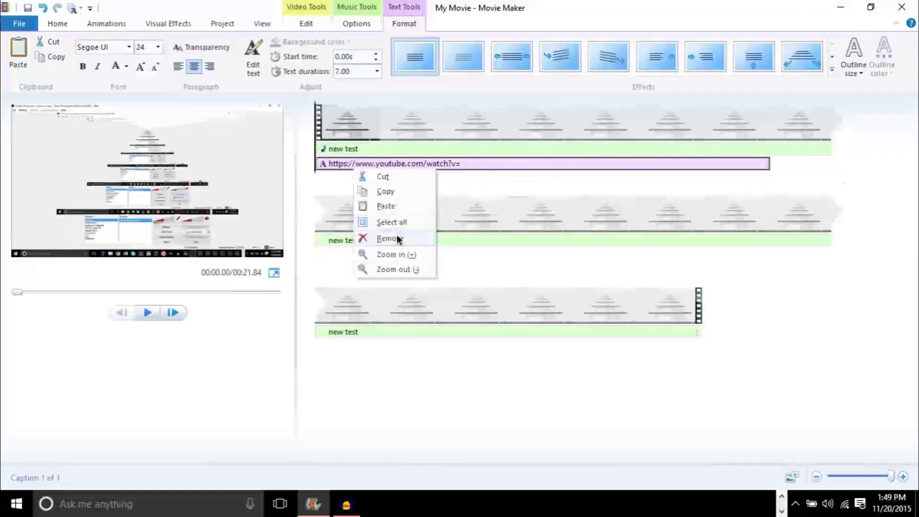
{"action": "left_click", "coordinate": [390, 238]}
{"action": "left_click", "coordinate": [21, 25]}
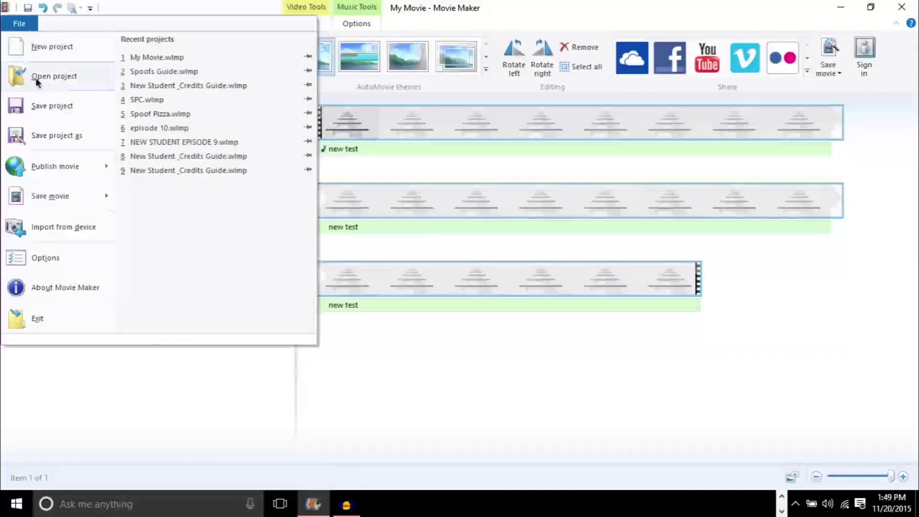
{"action": "mouse_move", "coordinate": [59, 197]}
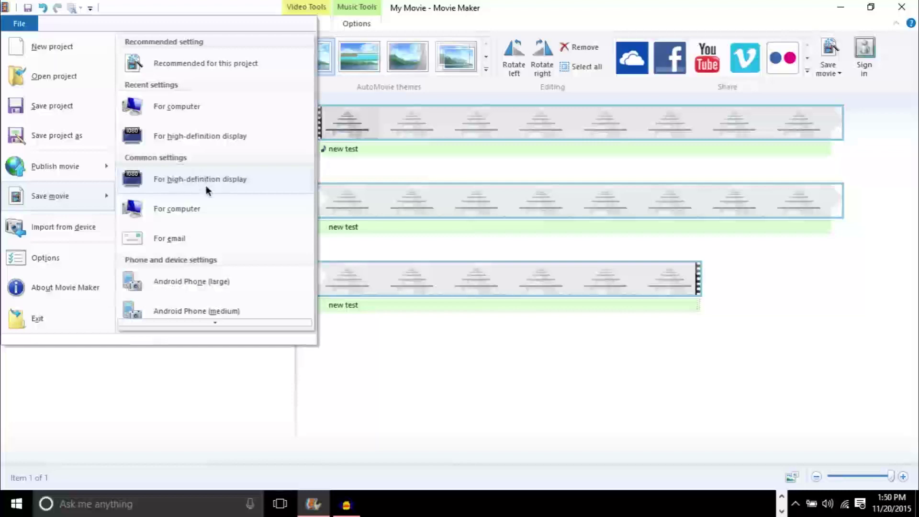
- Save the movie For computer with the file name 'new test'
{"action": "left_click", "coordinate": [178, 209]}
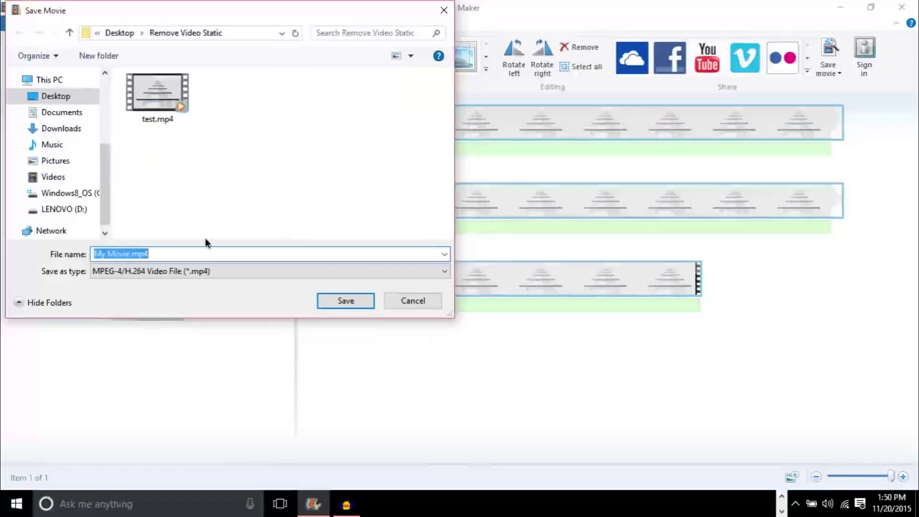
{"action": "type", "text": "new test"}
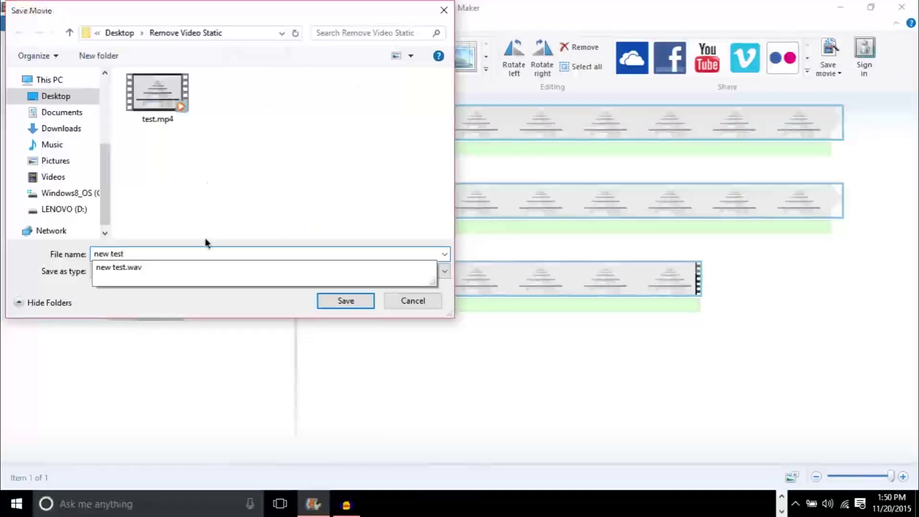
{"action": "key", "text": "Return"}
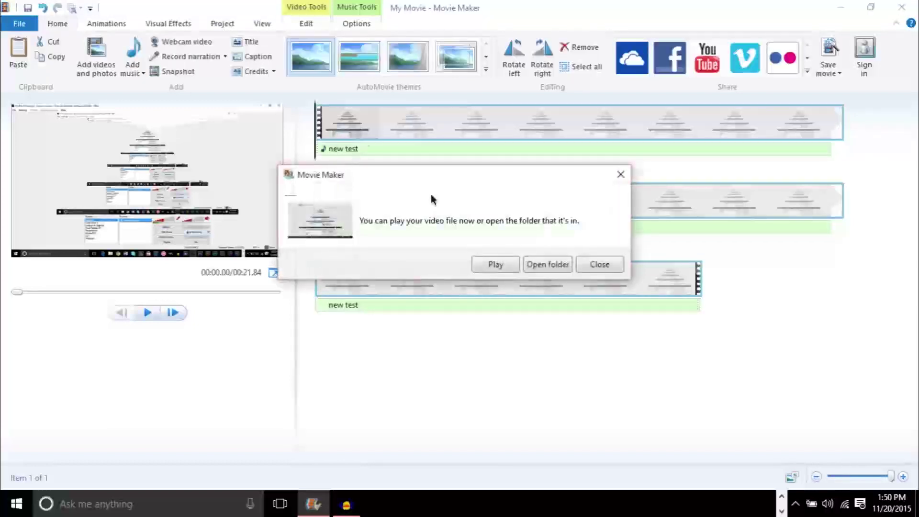
{"action": "left_click_drag", "start_coordinate": [533, 180], "coordinate": [562, 201]}
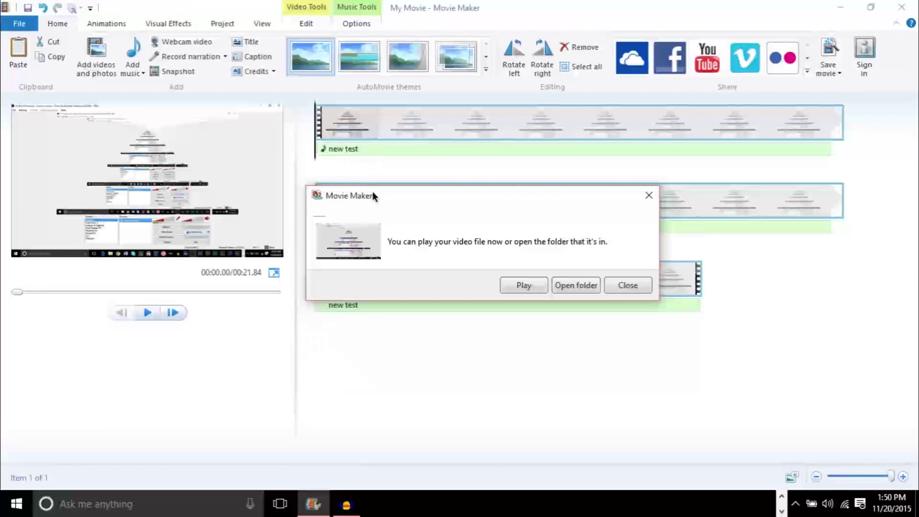
- Play the newly saved new test movie from the save-complete dialog
{"action": "left_click_drag", "start_coordinate": [371, 196], "coordinate": [366, 170]}
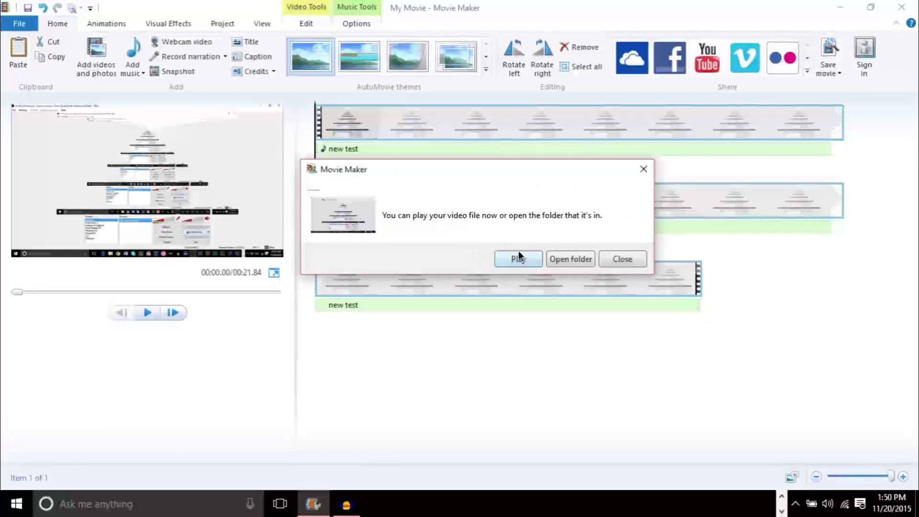
{"action": "left_click", "coordinate": [526, 260]}
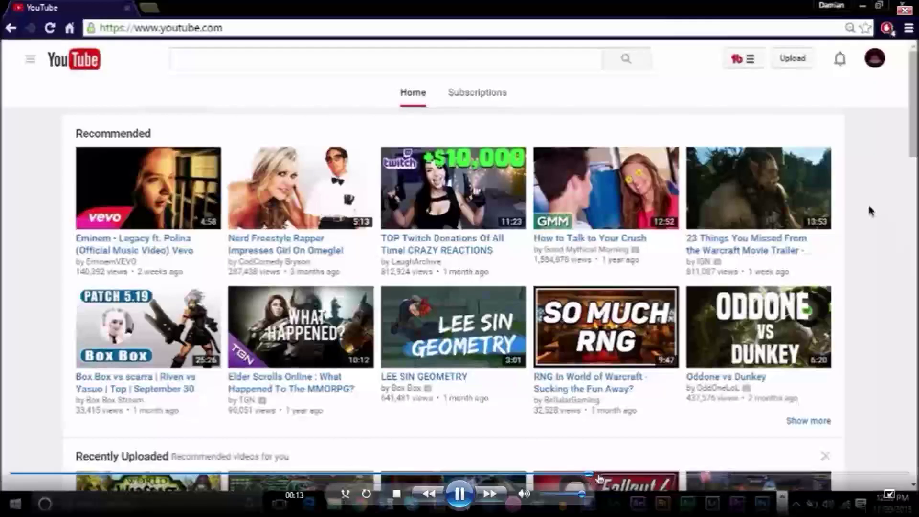
- Pause the new test playback and close Windows Media Player
{"action": "left_click", "coordinate": [460, 494]}
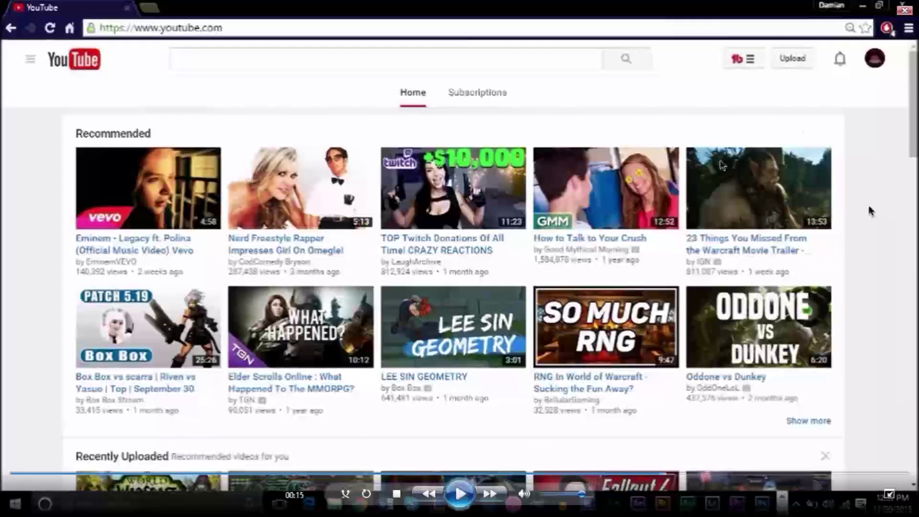
{"action": "key", "text": "alt+Tab"}
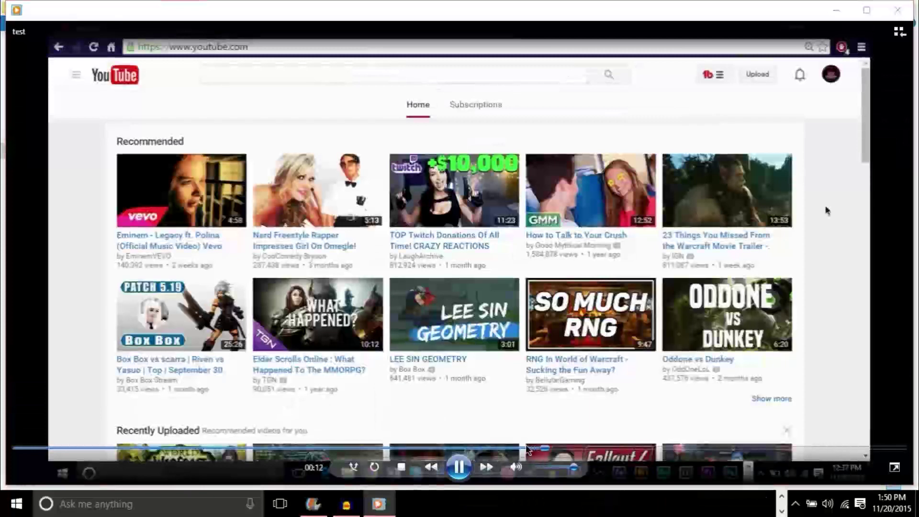
{"action": "left_click", "coordinate": [897, 10]}
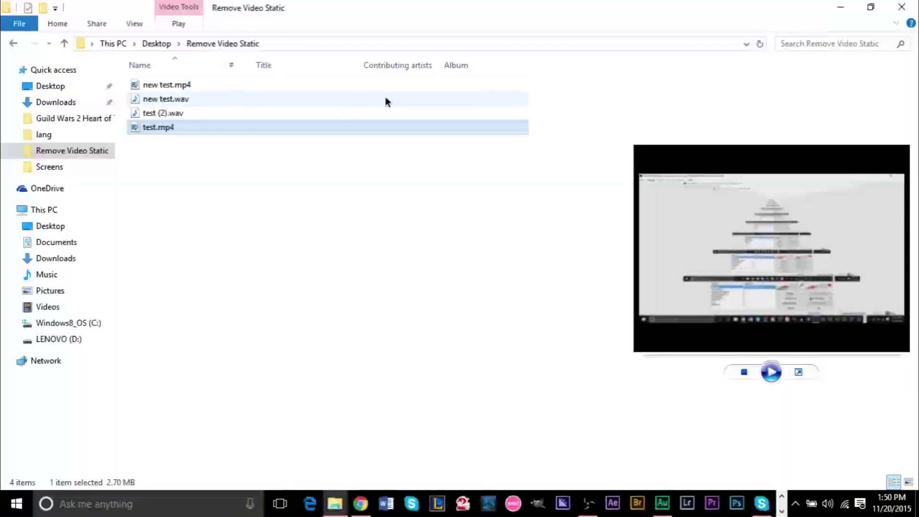
- Check new test.mp4's file size in Explorer, then return to Audacity's test (2) track
{"action": "left_click", "coordinate": [184, 90]}
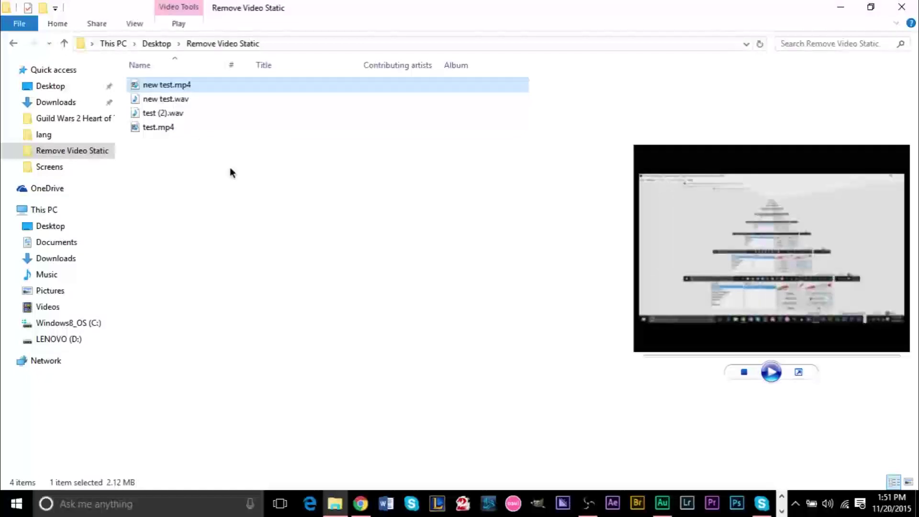
{"action": "key", "text": "alt+Tab"}
{"action": "key", "text": "alt+Tab"}
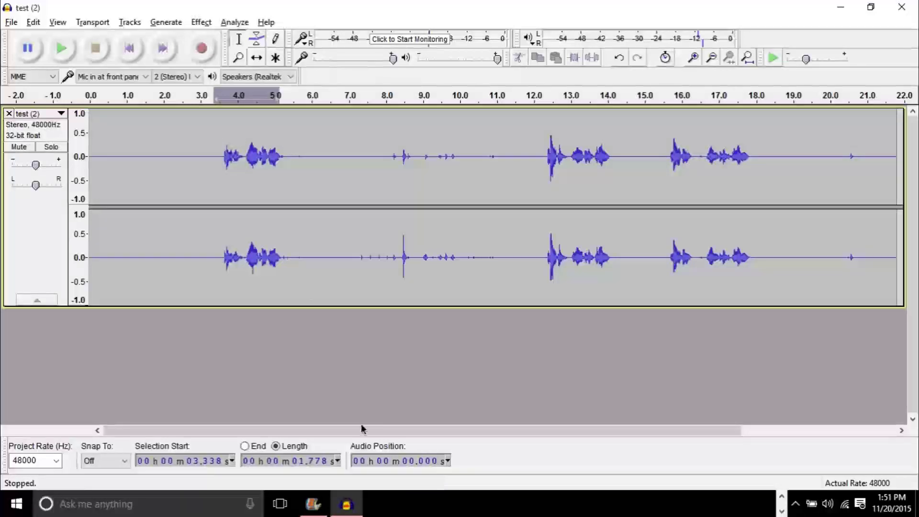
- Bring the My Movie project window back to the front from the taskbar
{"action": "left_click", "coordinate": [313, 504]}
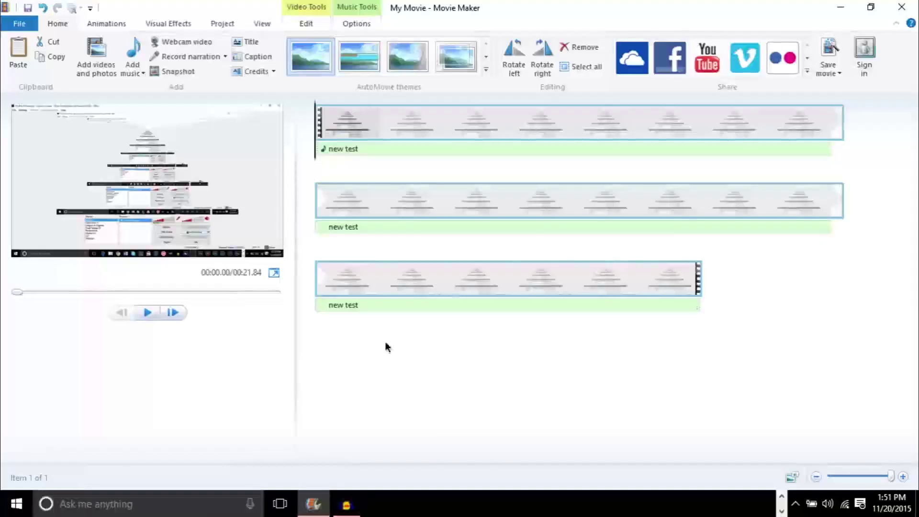